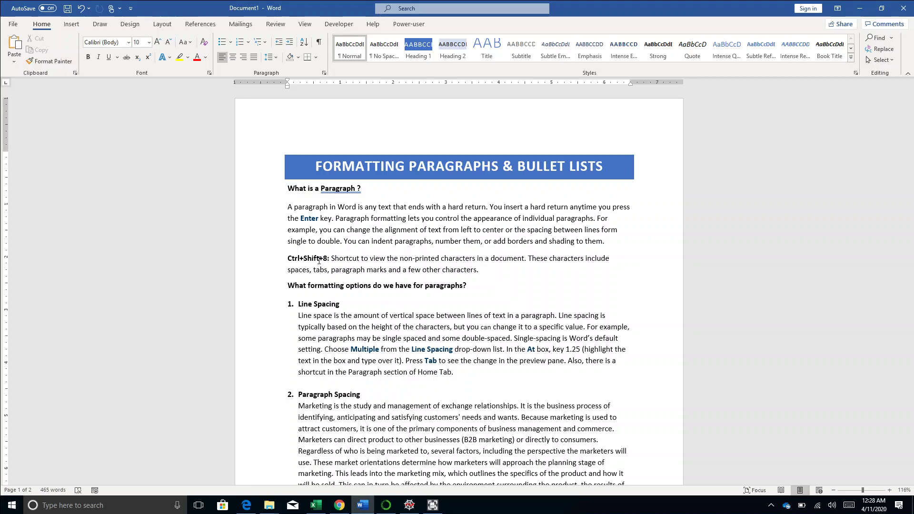
With formatting marks shown, rejoin and re-split the Ctrl+Shift+8 paragraph, then hide the marks.
key(ctrl+shift+8)
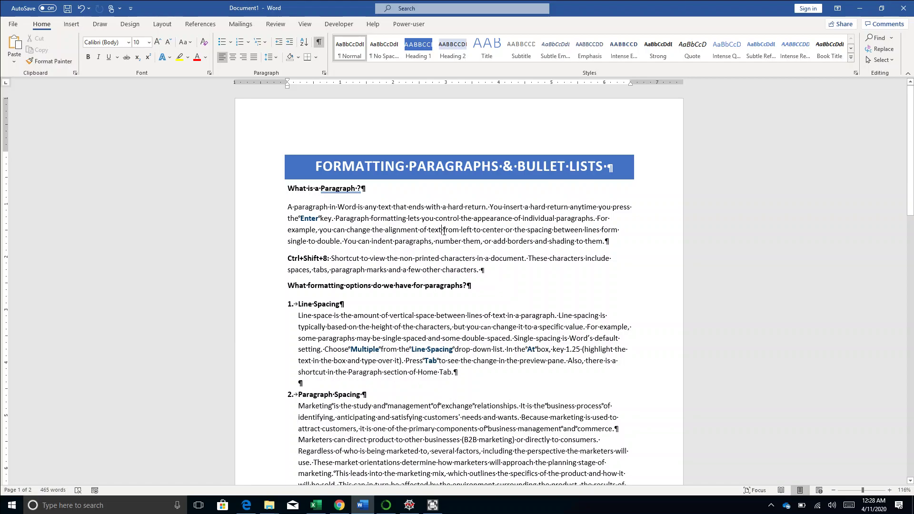
drag(444, 233, 443, 233)
click(612, 241)
click(334, 260)
key(BackSpace)
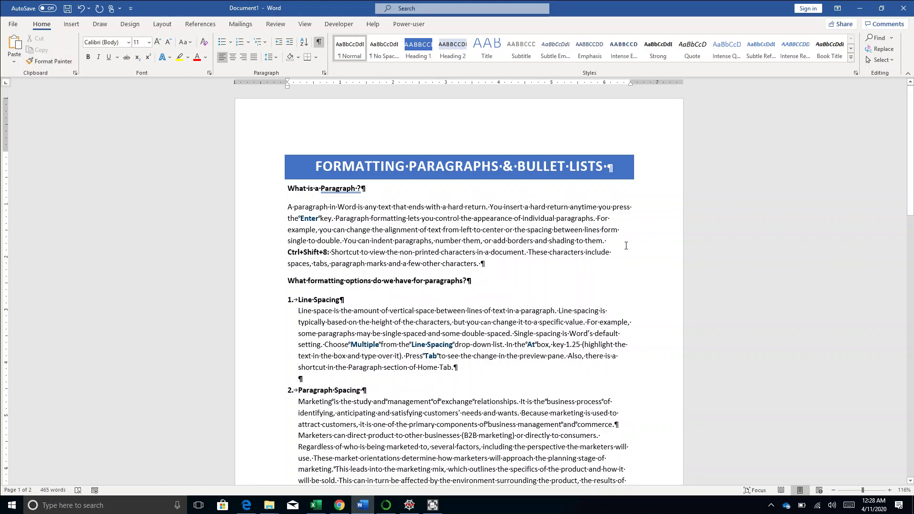
key(Return)
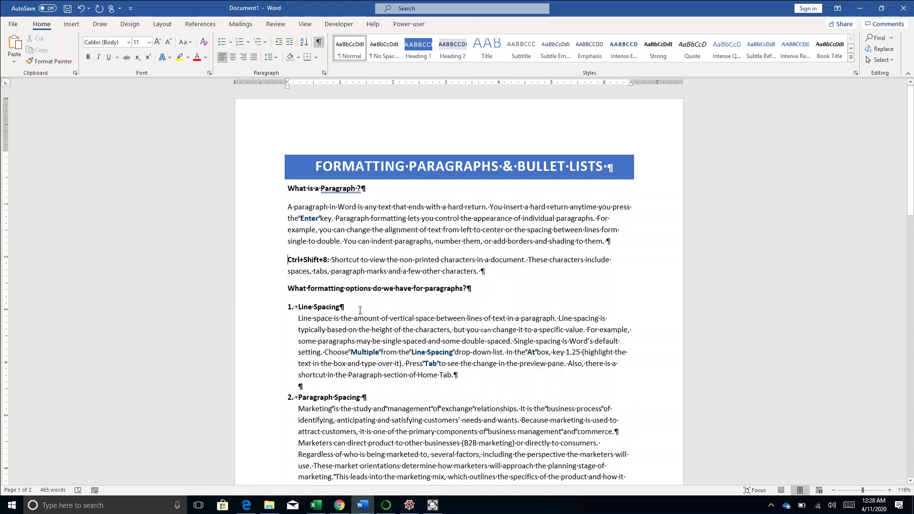
key(ctrl+shift+8)
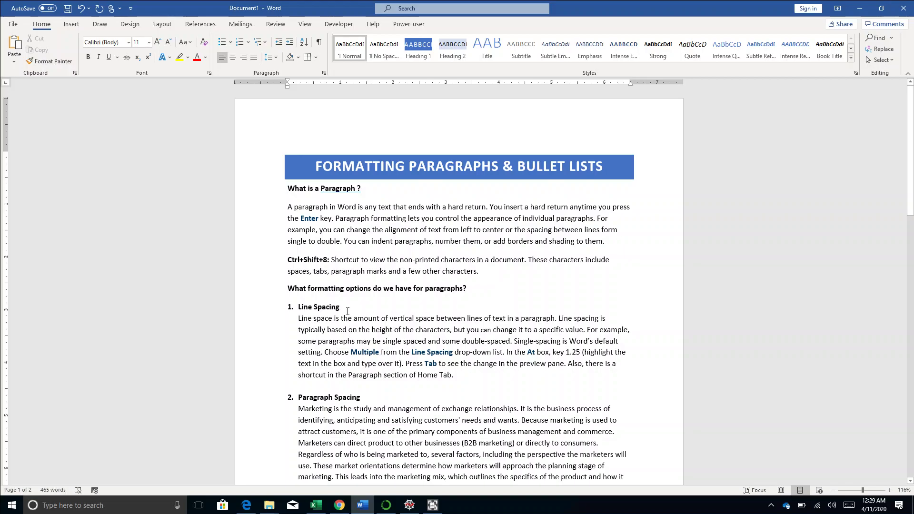
Select the Line Spacing body paragraph and set its line spacing to Single.
click(347, 321)
drag(468, 374, 324, 319)
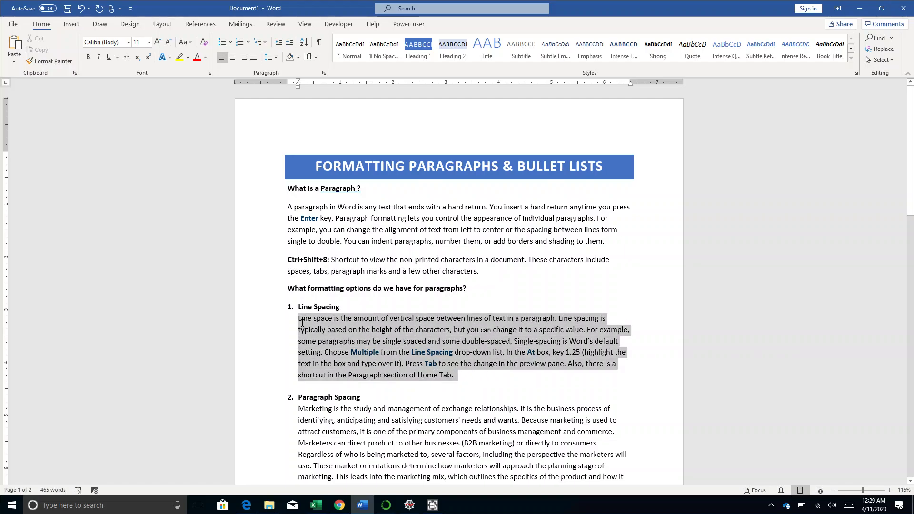
right_click(337, 332)
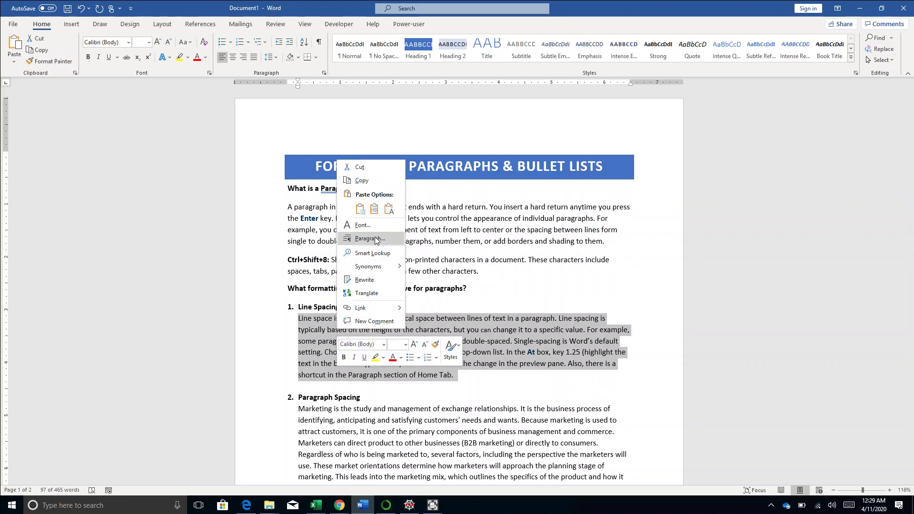
click(375, 240)
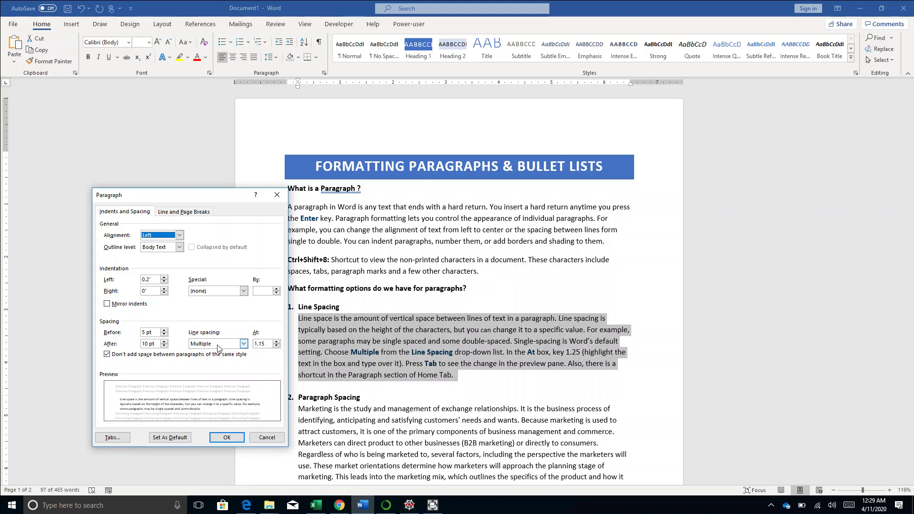
click(244, 344)
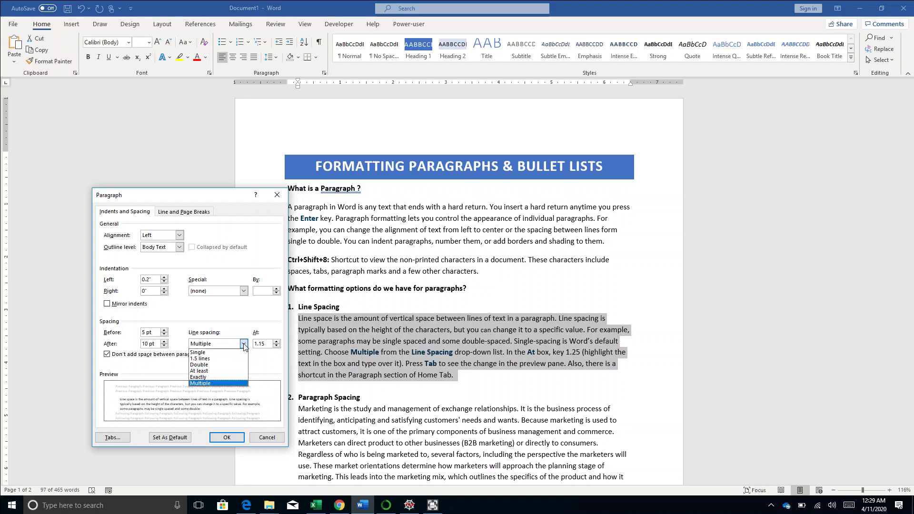
click(212, 354)
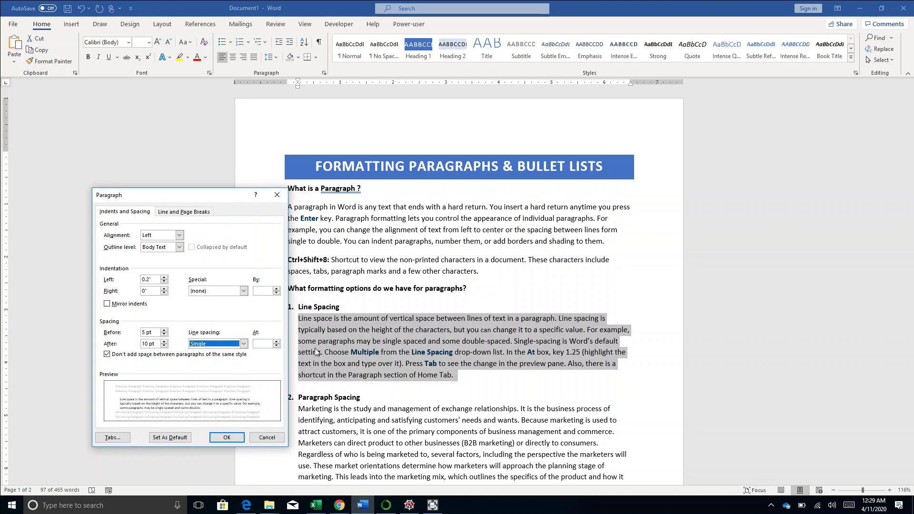
click(227, 437)
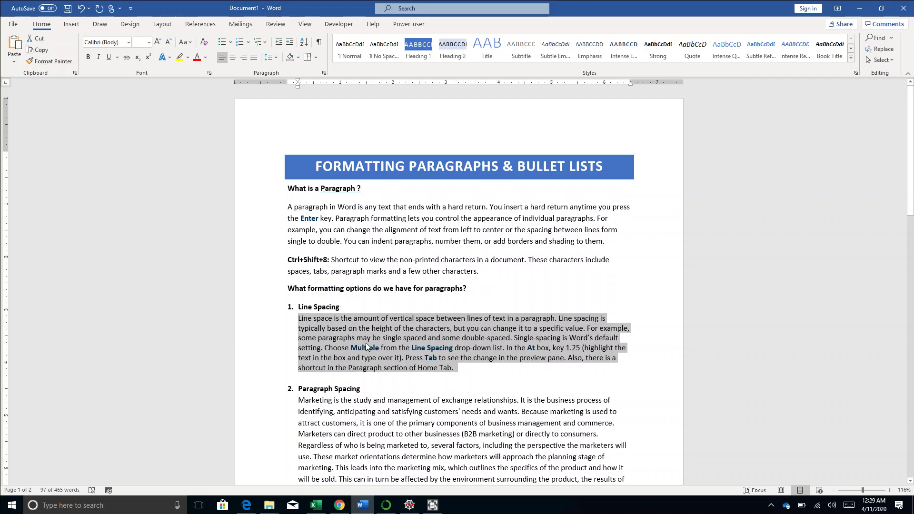
Change the selected paragraph's line spacing to 1.5 lines.
right_click(367, 347)
click(390, 267)
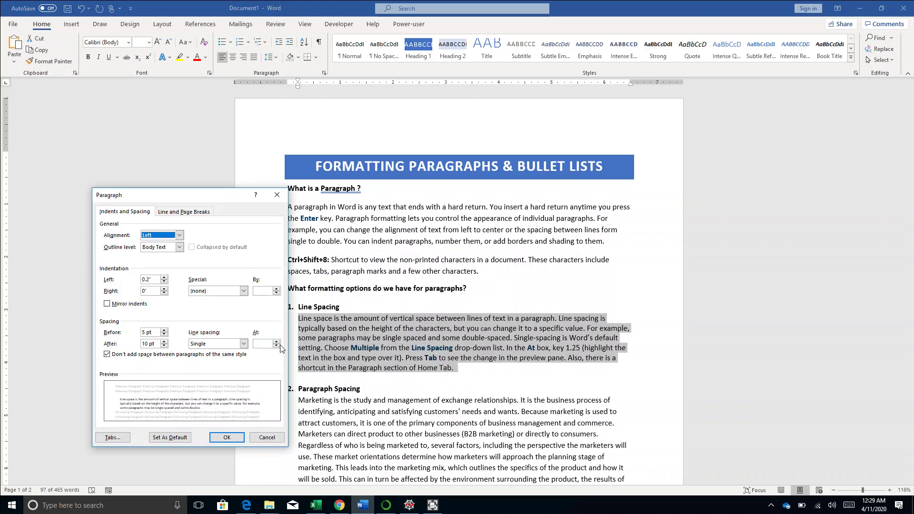
click(235, 344)
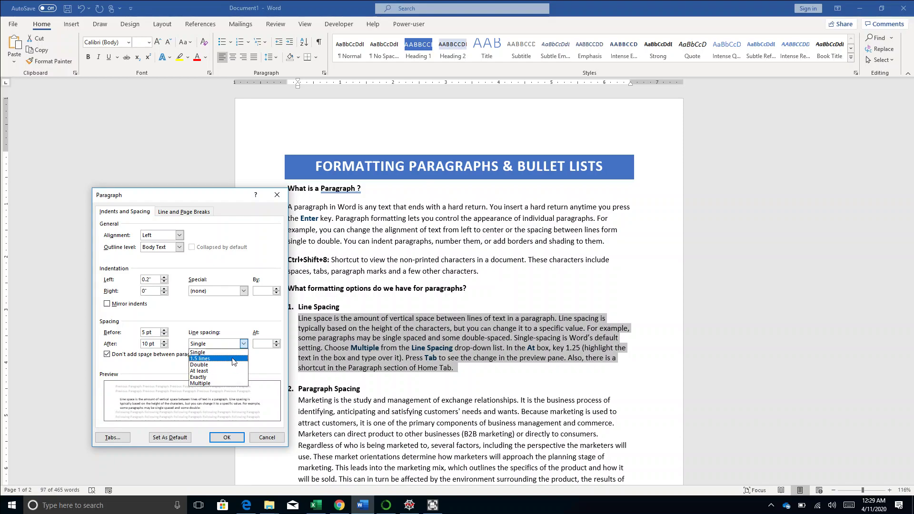
click(234, 359)
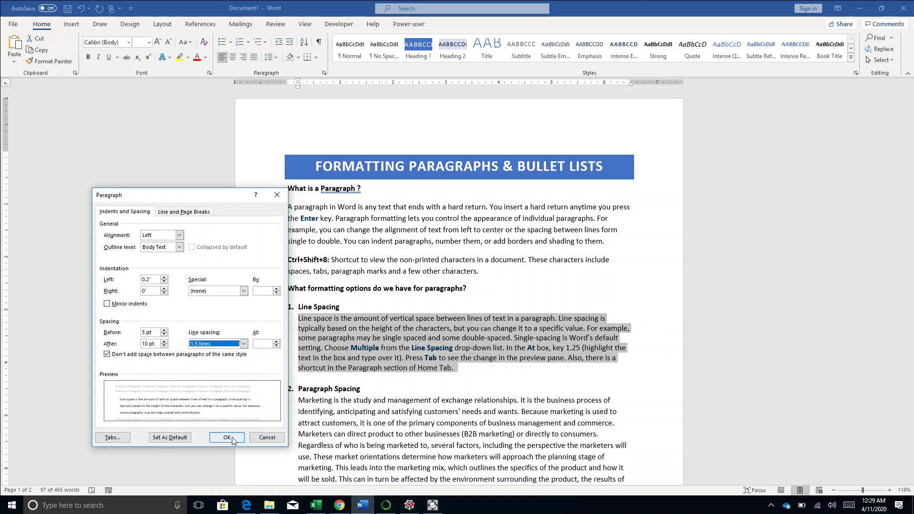
click(227, 437)
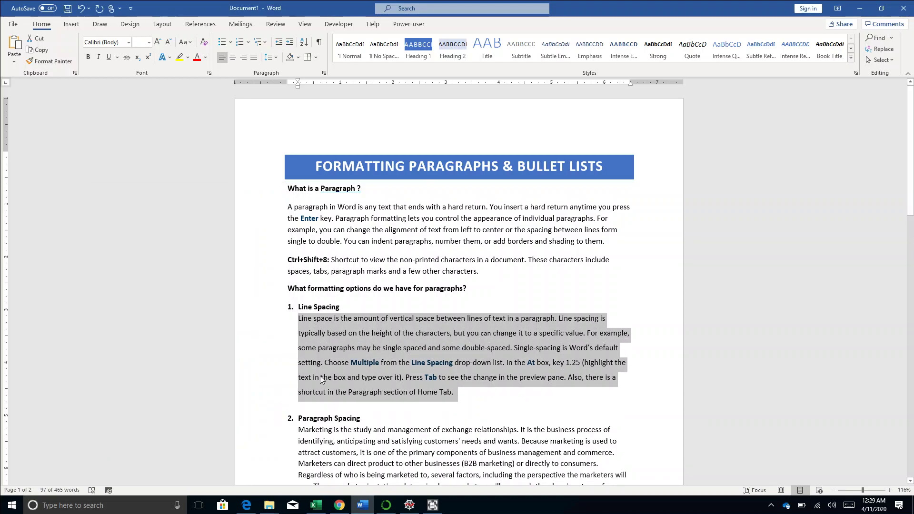
Set the Line Spacing body paragraph to Double line spacing.
right_click(359, 339)
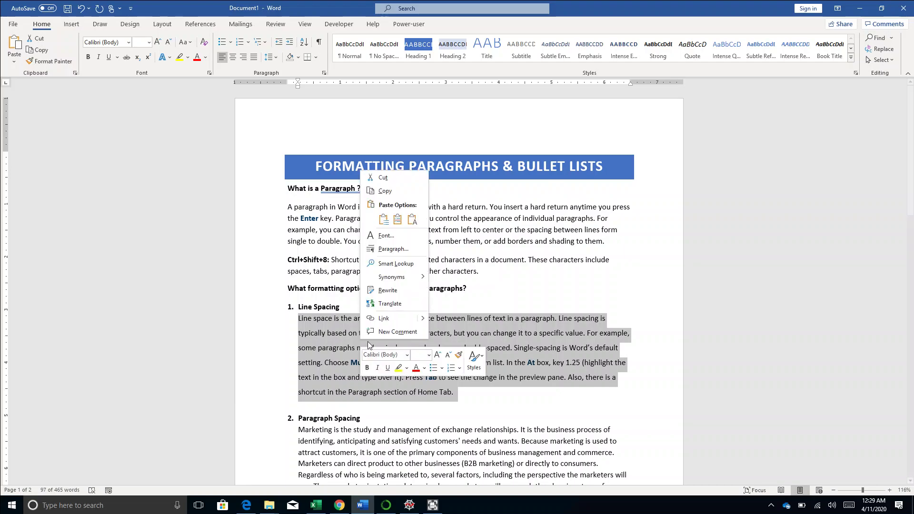
click(401, 252)
click(213, 346)
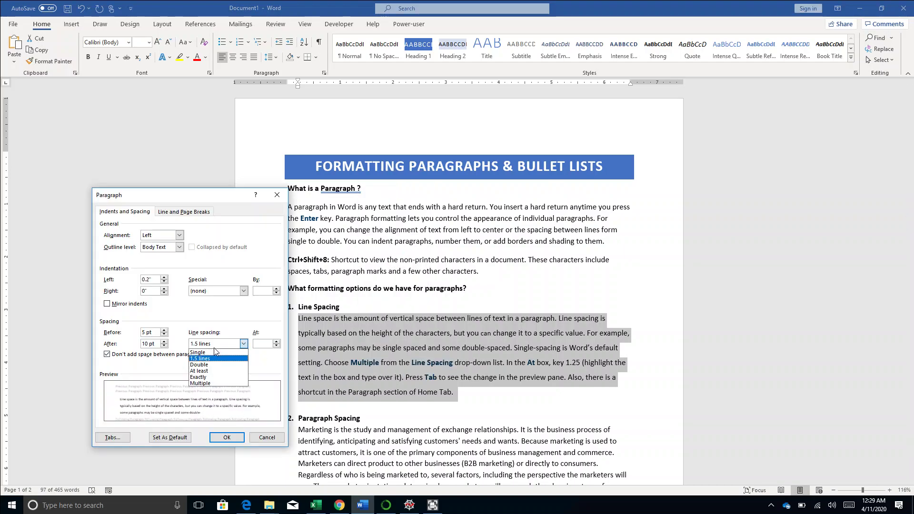
click(216, 366)
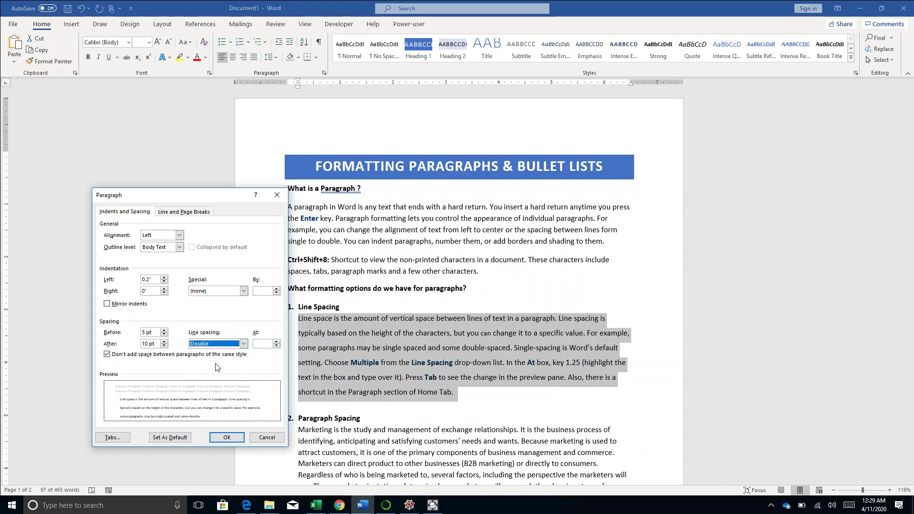
click(226, 437)
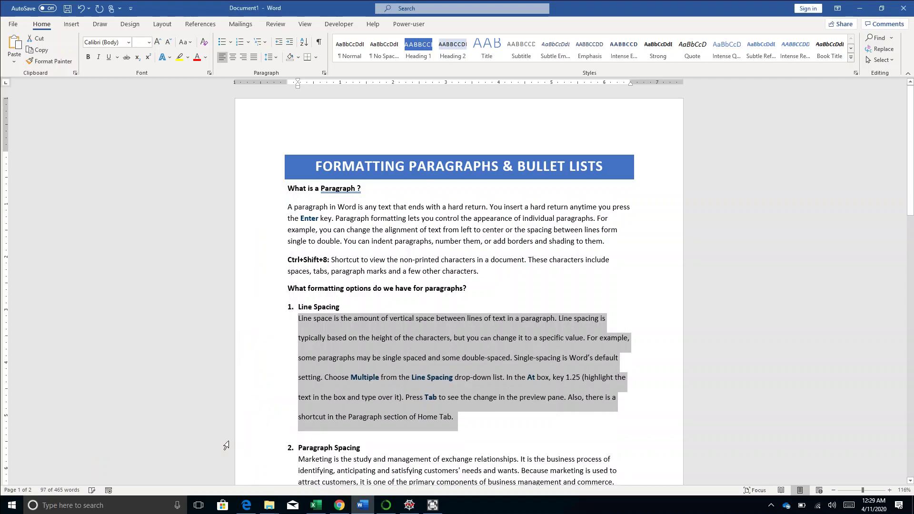
Change the paragraph's line spacing to At least with a 12 pt value.
right_click(328, 337)
click(353, 243)
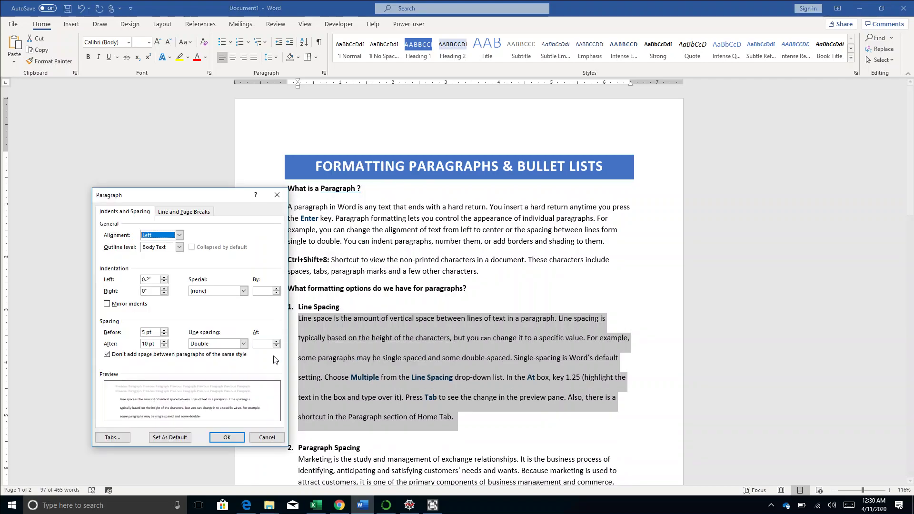
click(220, 344)
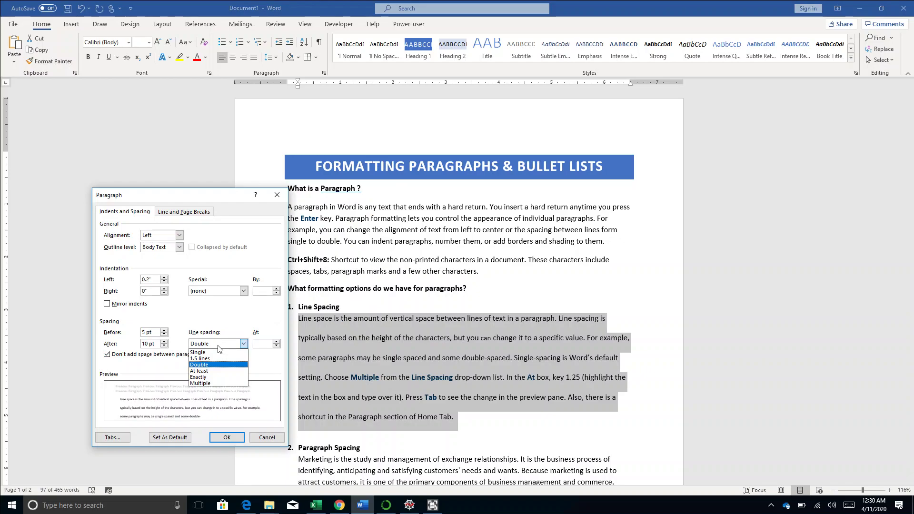
click(219, 370)
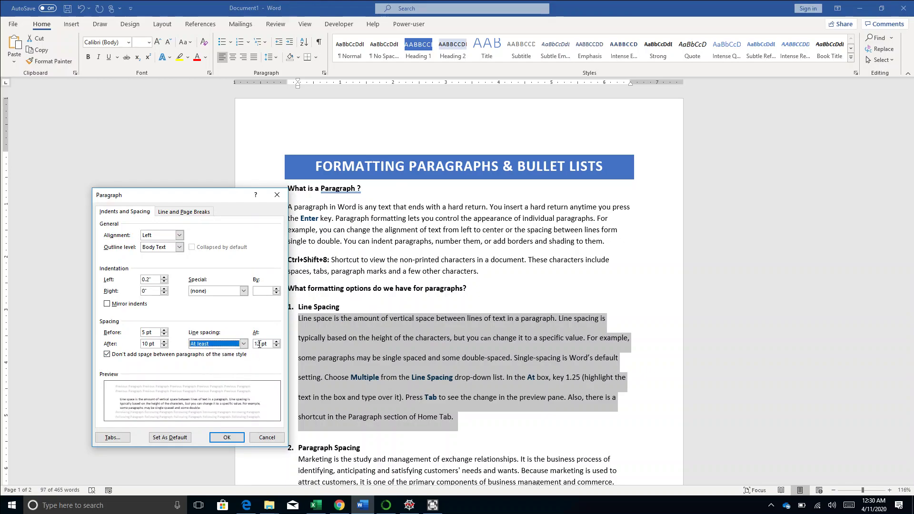
drag(256, 343, 264, 343)
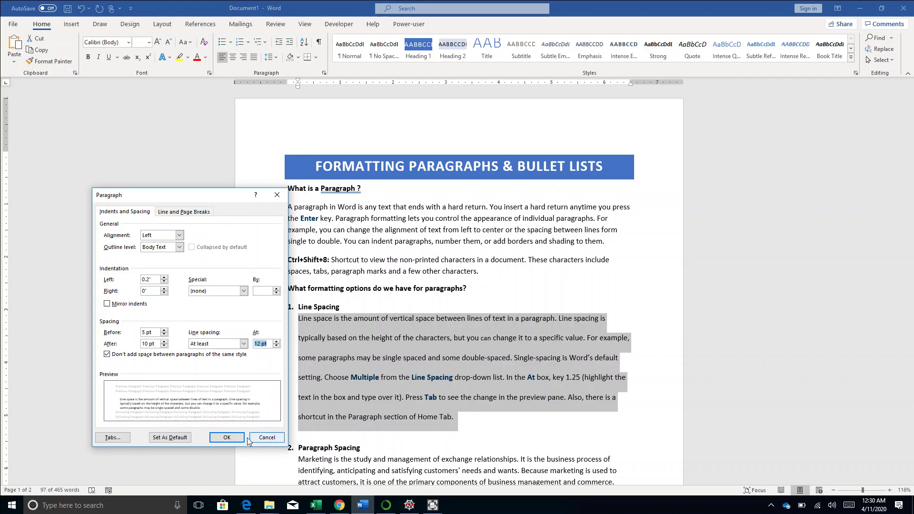
click(227, 437)
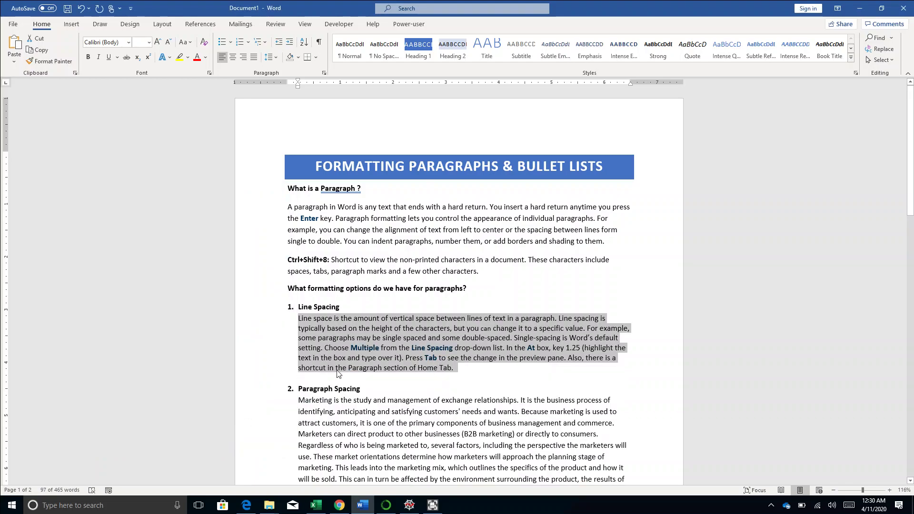
In Paragraph settings, switch Line spacing to Multiple and enter 1.25 in the At box.
right_click(371, 333)
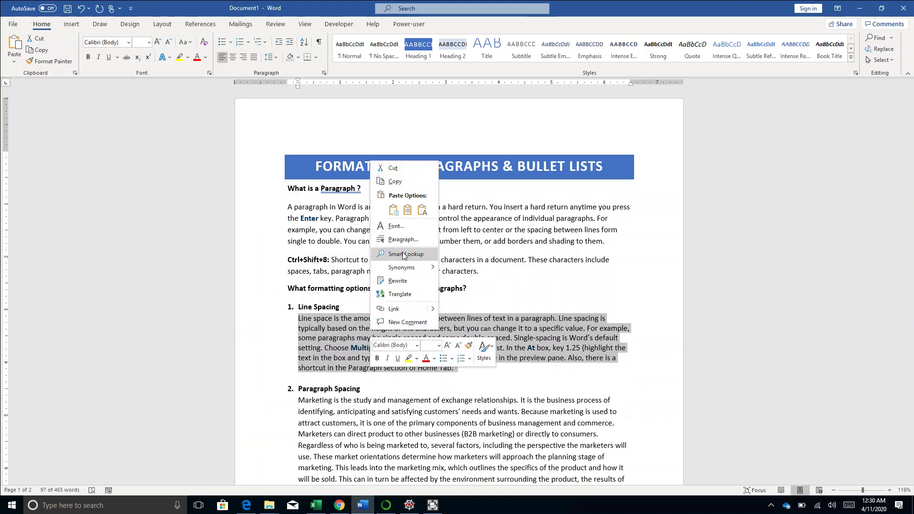
click(388, 261)
click(243, 344)
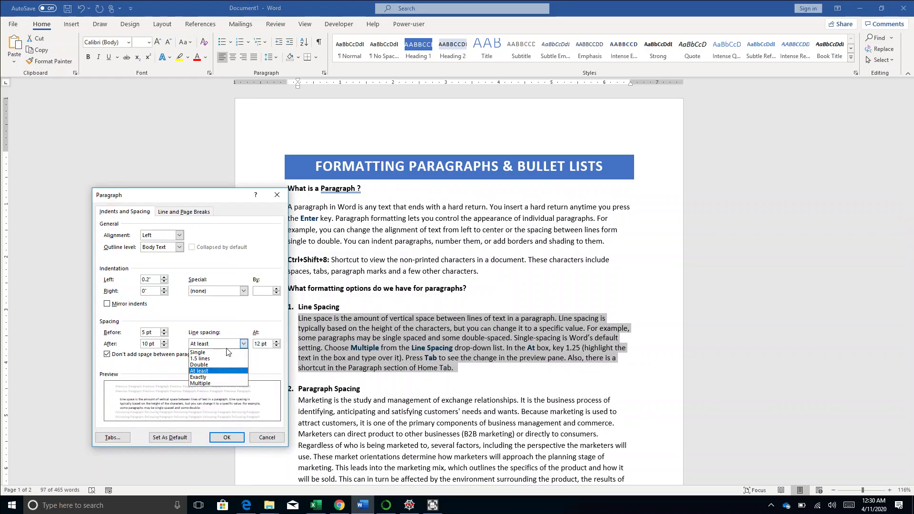
click(224, 375)
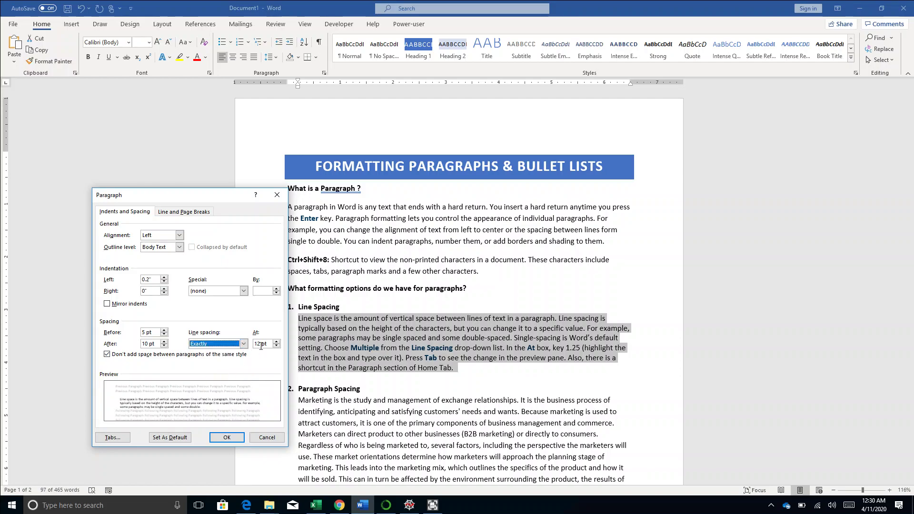
click(244, 344)
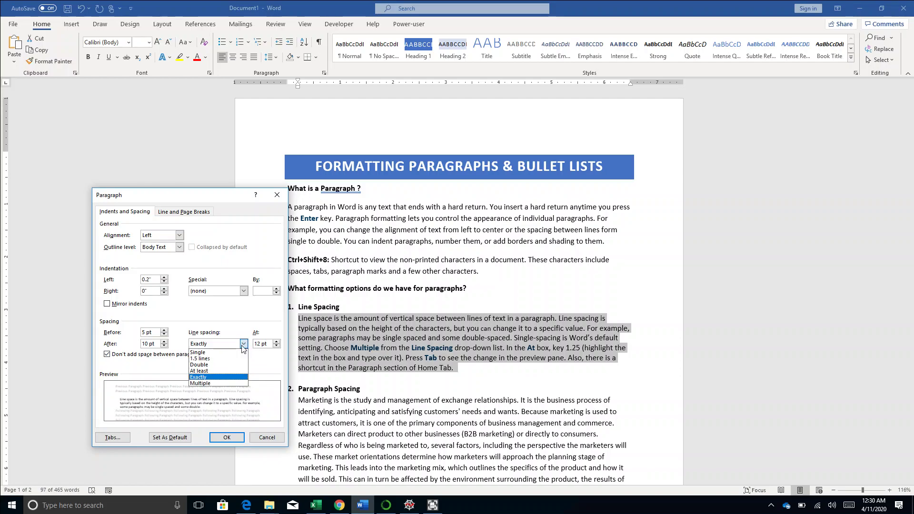
click(234, 383)
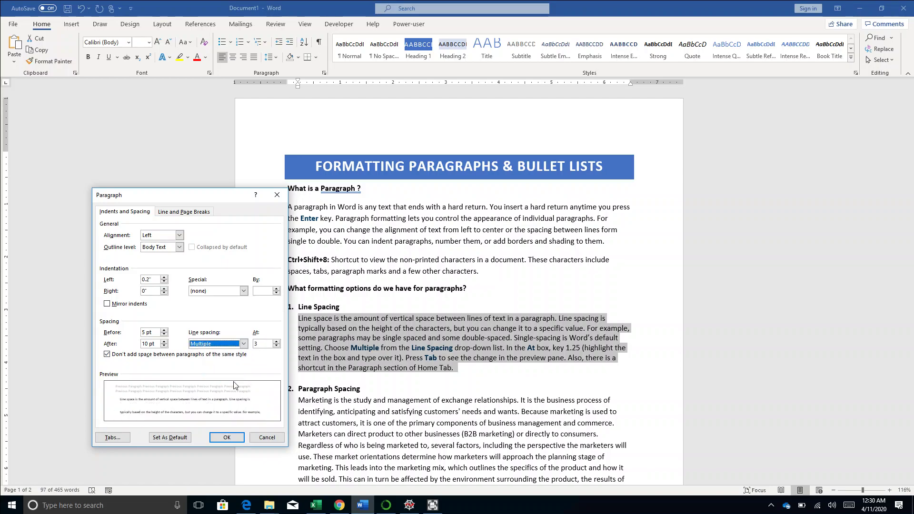
click(275, 347)
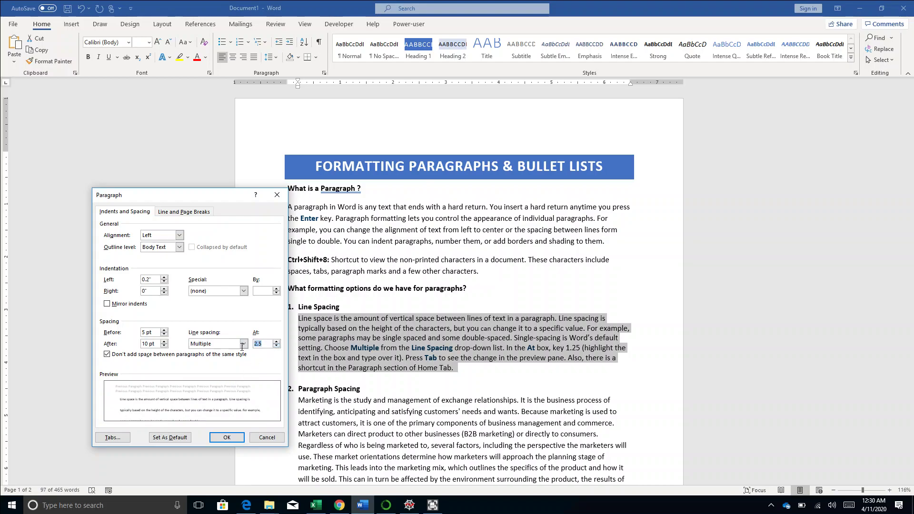
text(1.2)
Apply the 1.25 spacing, then switch the paragraph to the 1.15 line spacing preset.
click(228, 437)
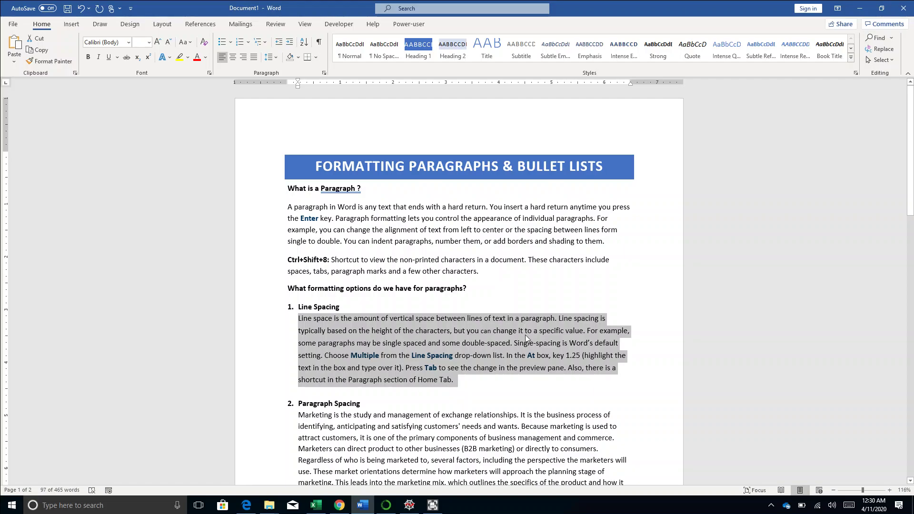
click(279, 58)
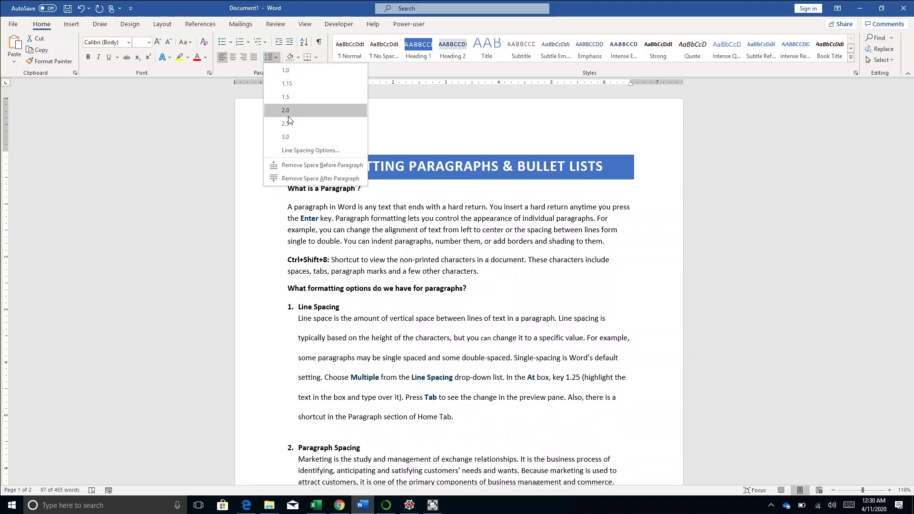
click(298, 83)
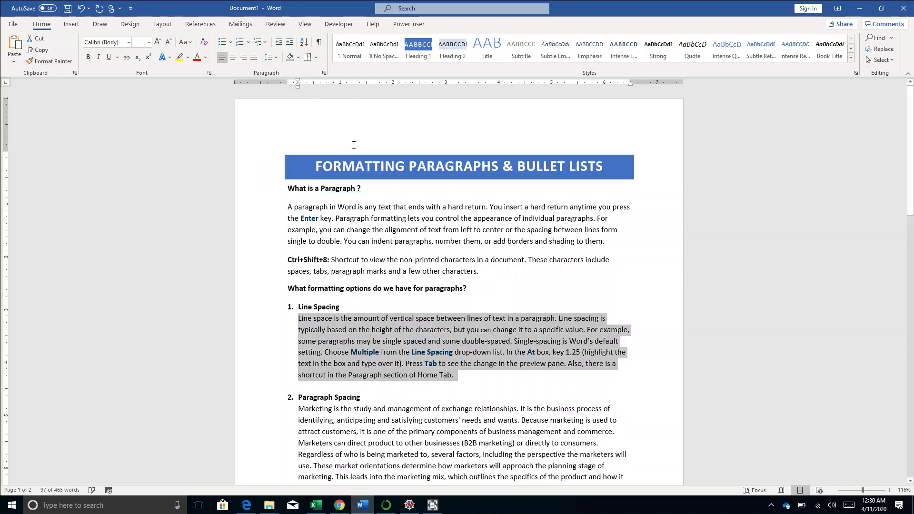
click(468, 384)
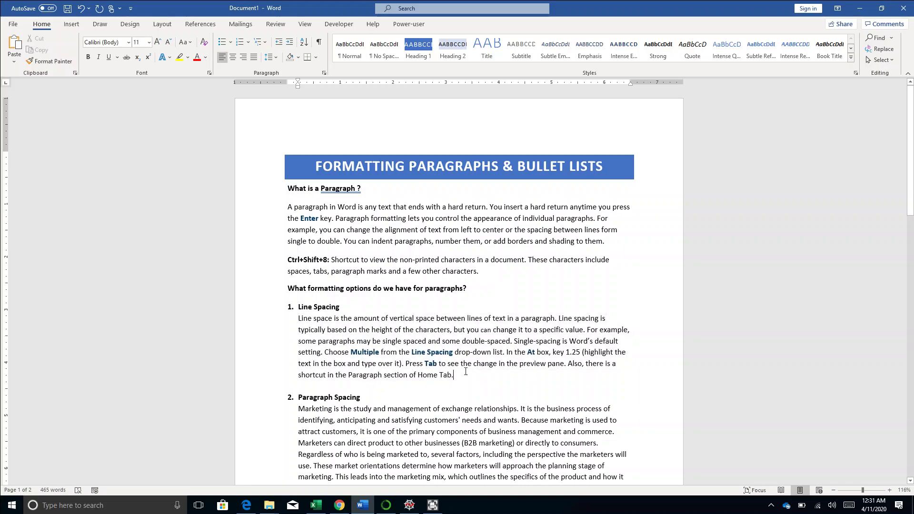
Scroll to the Marketing paragraphs, show formatting marks, and place the cursor before 'Marketers'.
scroll(467, 376, down, 2)
scroll(443, 371, down, 1)
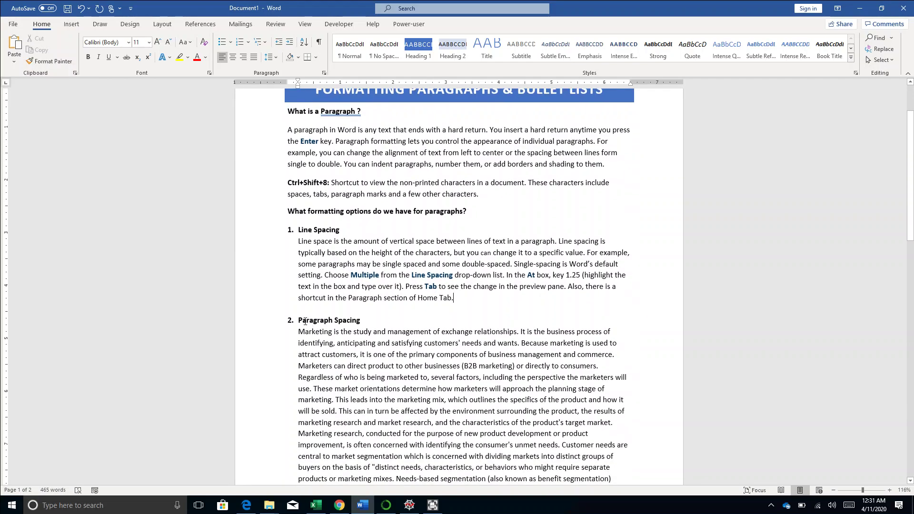
scroll(305, 322, down, 2)
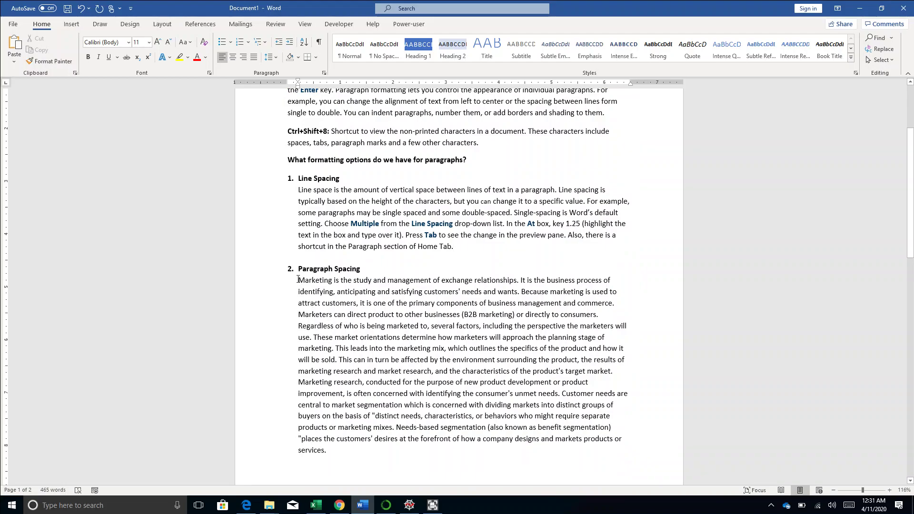
drag(298, 280, 420, 436)
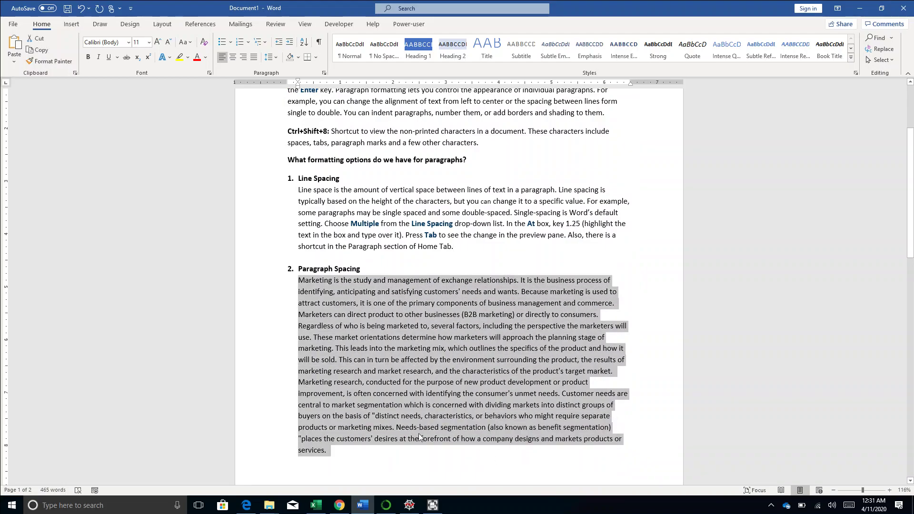
click(352, 398)
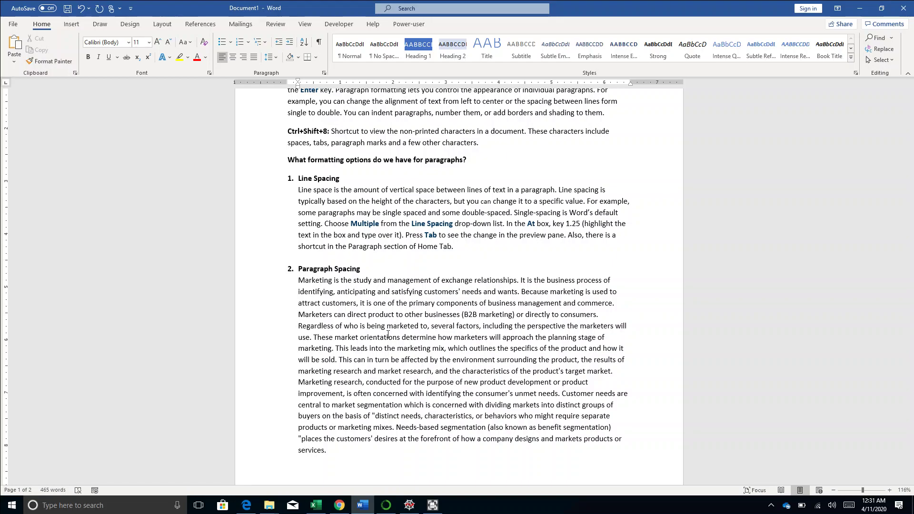
key(ctrl+shift+8)
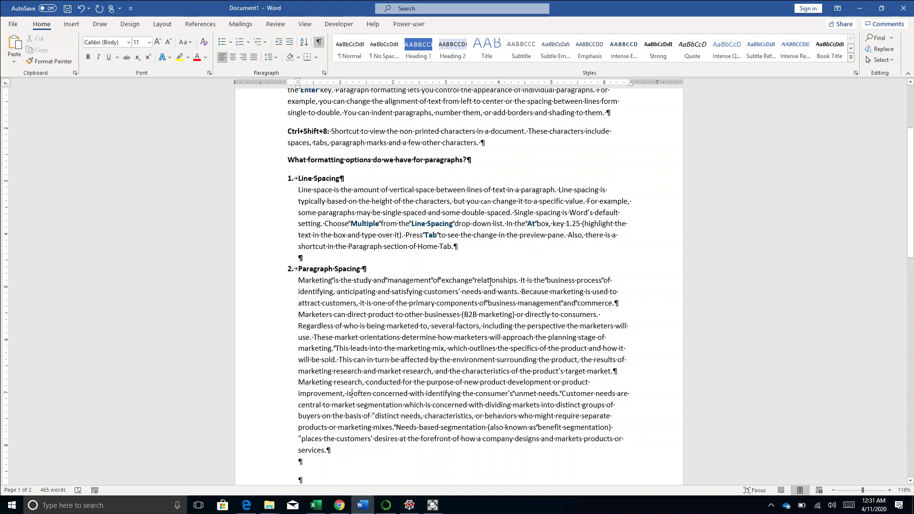
click(294, 315)
Uncheck 'Don't add space between paragraphs of the same style' and set Before to 10 pt for Marketers.
right_click(298, 314)
click(345, 400)
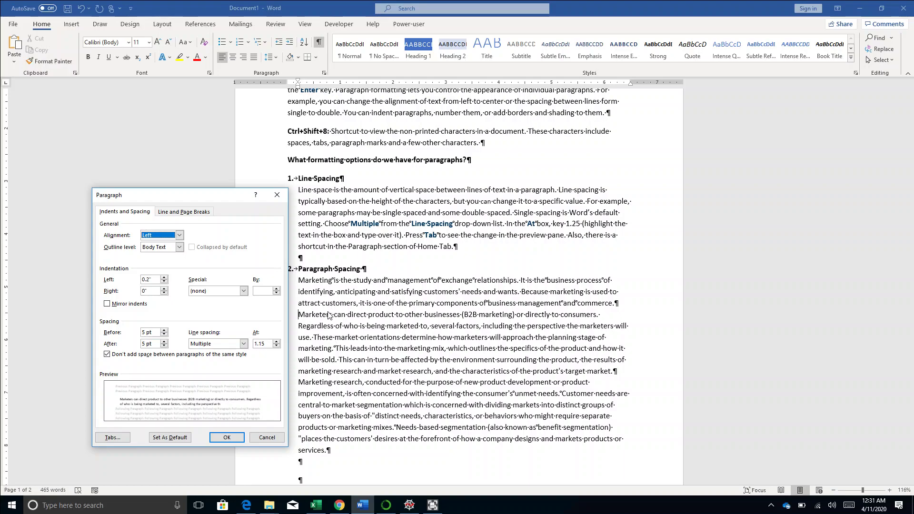
click(107, 354)
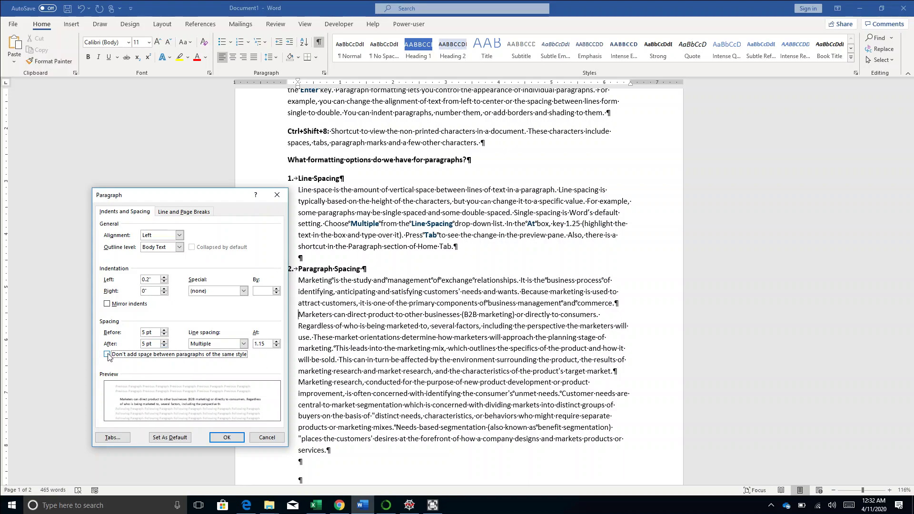
click(145, 344)
drag(146, 343, 131, 350)
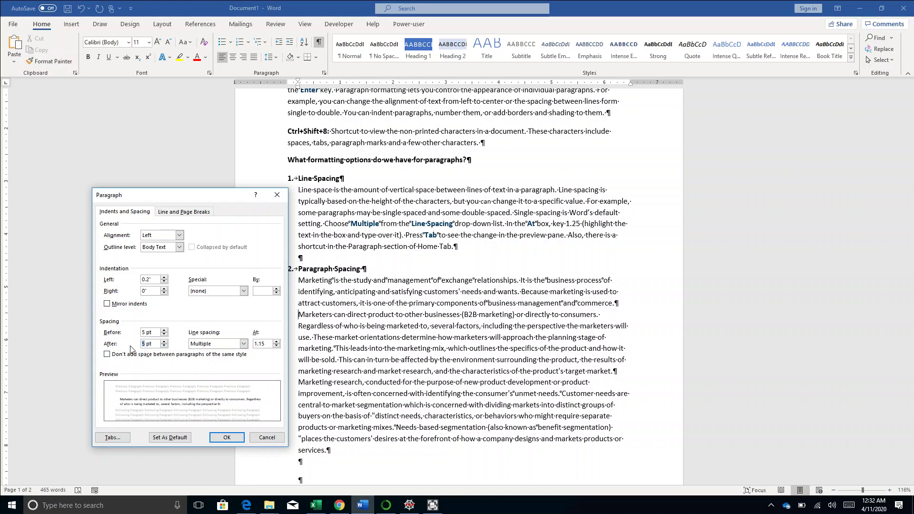
click(148, 334)
key(BackSpace)
text(10)
click(225, 438)
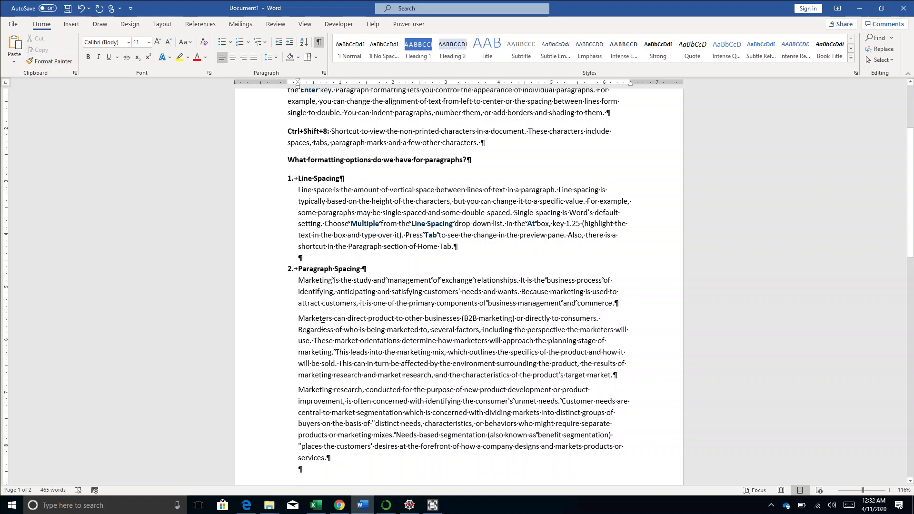
Set the Marketers paragraph's space After to 15 pt.
right_click(299, 318)
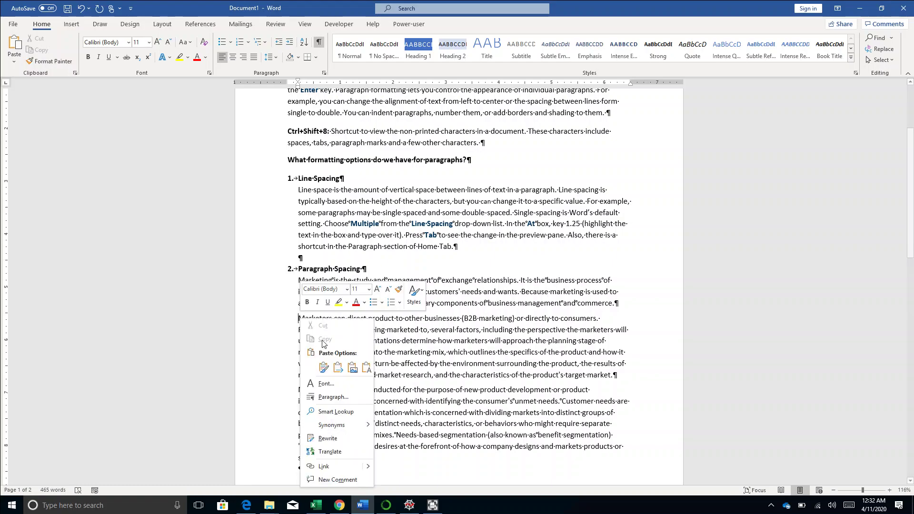
click(328, 395)
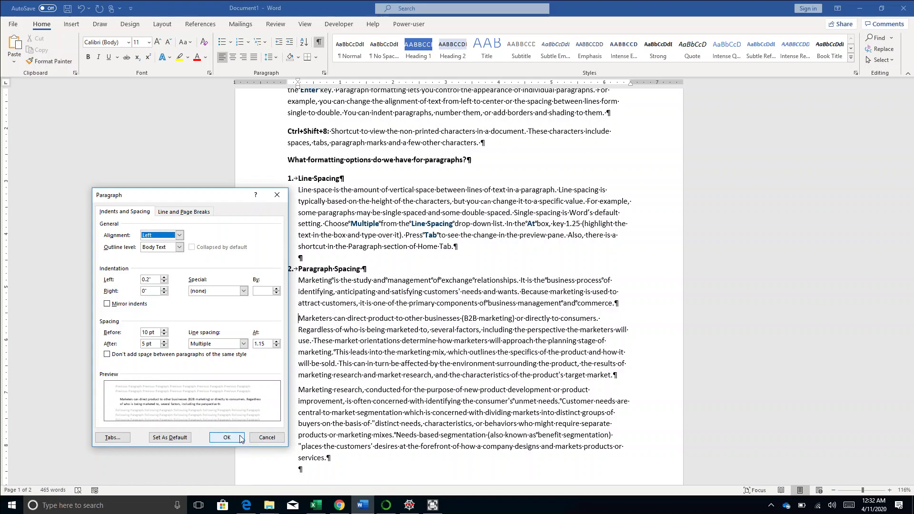
click(146, 344)
key(BackSpace)
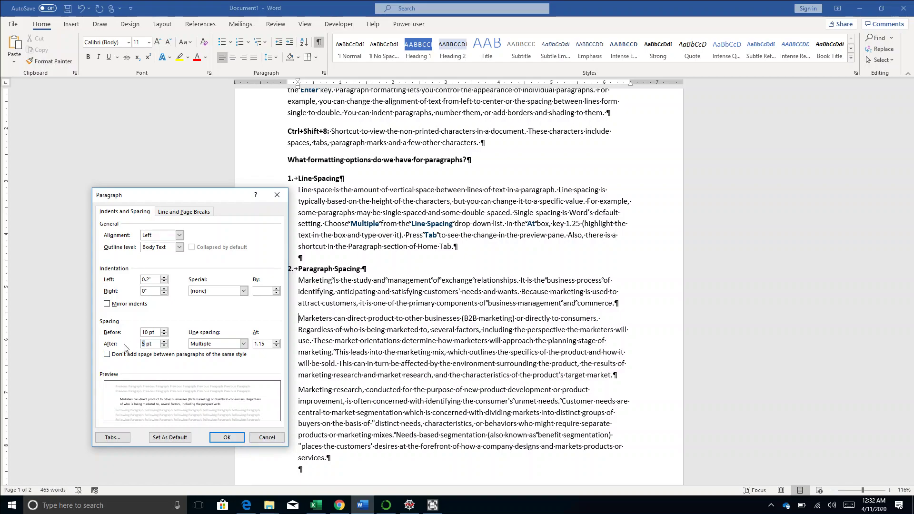
text(15)
click(217, 438)
scroll(414, 405, down, 2)
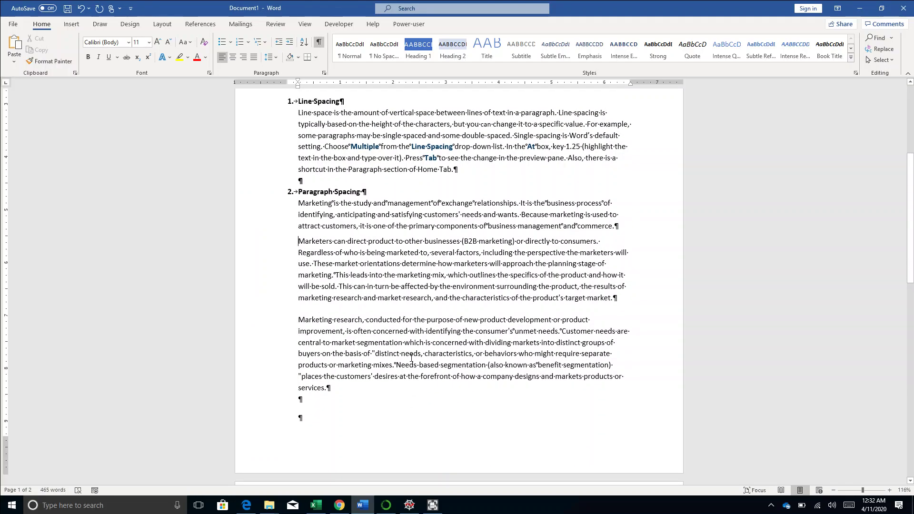
Scroll to '3. Bullet Spacings', click into the first bullet, and inspect its bullet symbols.
scroll(411, 358, down, 5)
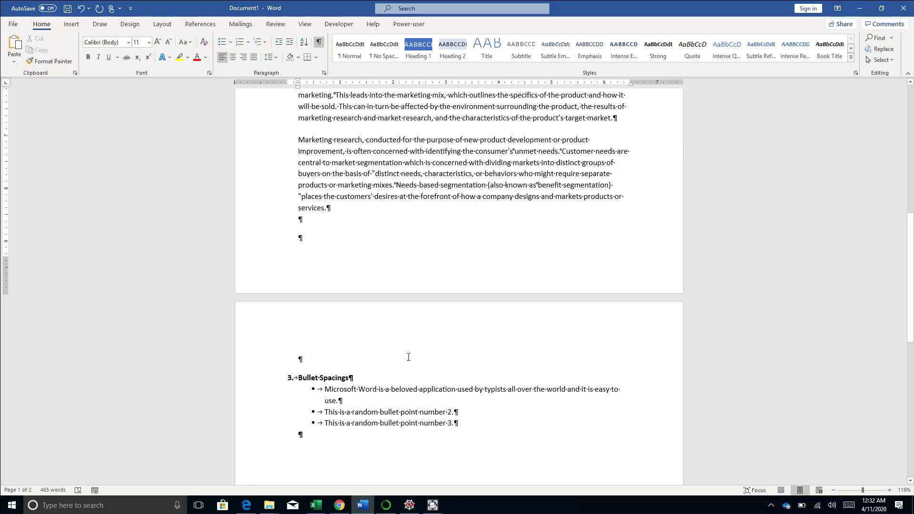
scroll(408, 357, down, 2)
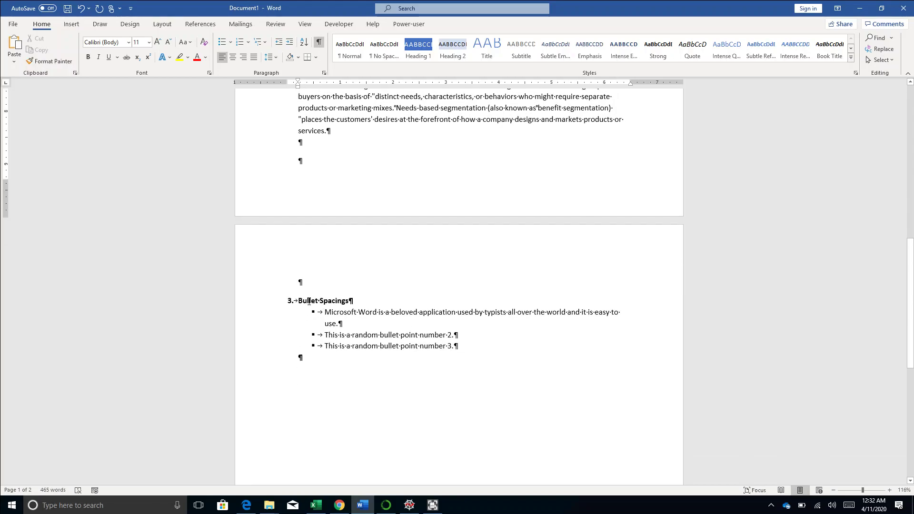
click(394, 323)
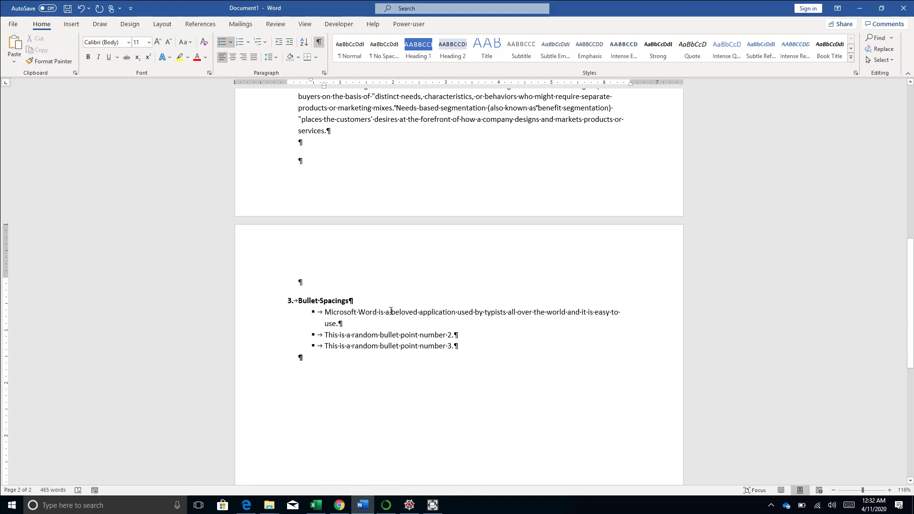
key(ctrl+shift+8)
drag(345, 325, 324, 324)
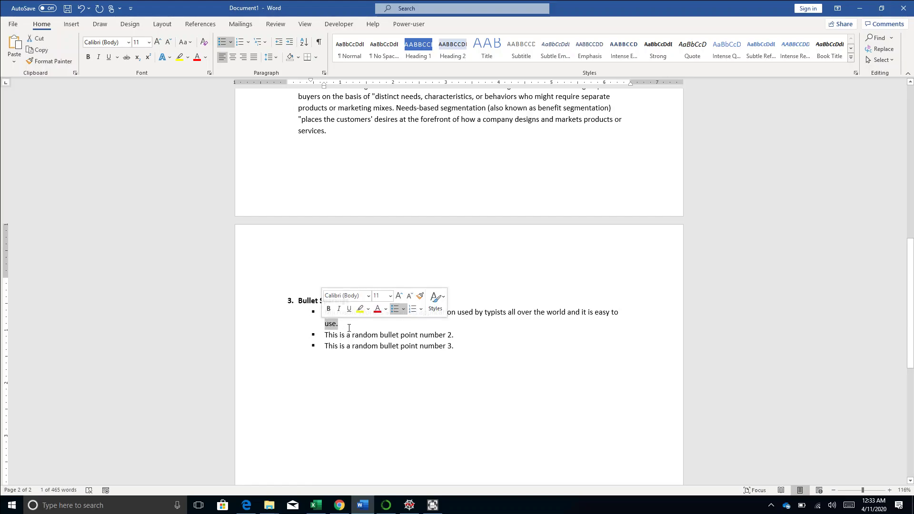
click(370, 325)
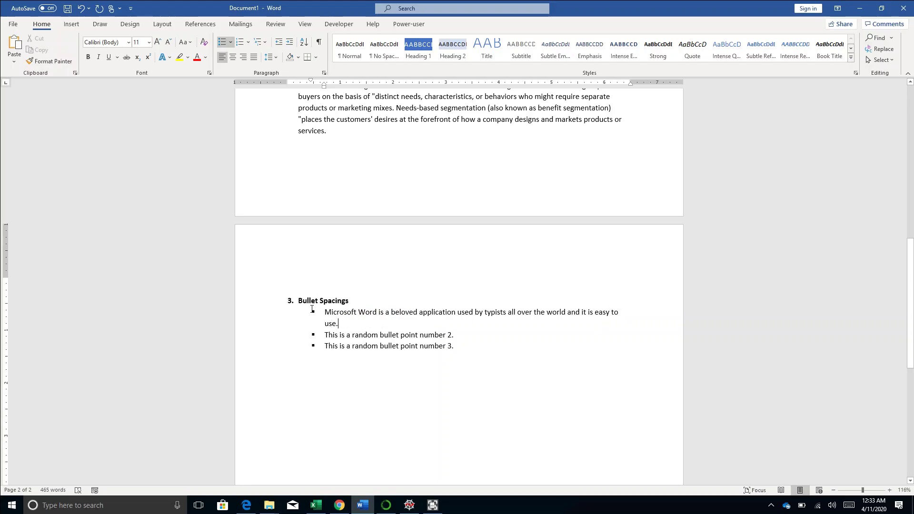
click(313, 311)
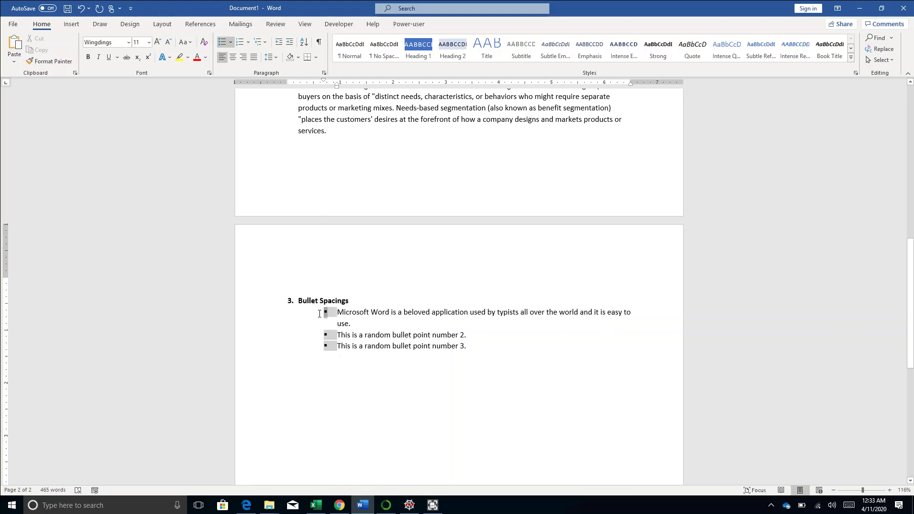
click(314, 311)
click(338, 324)
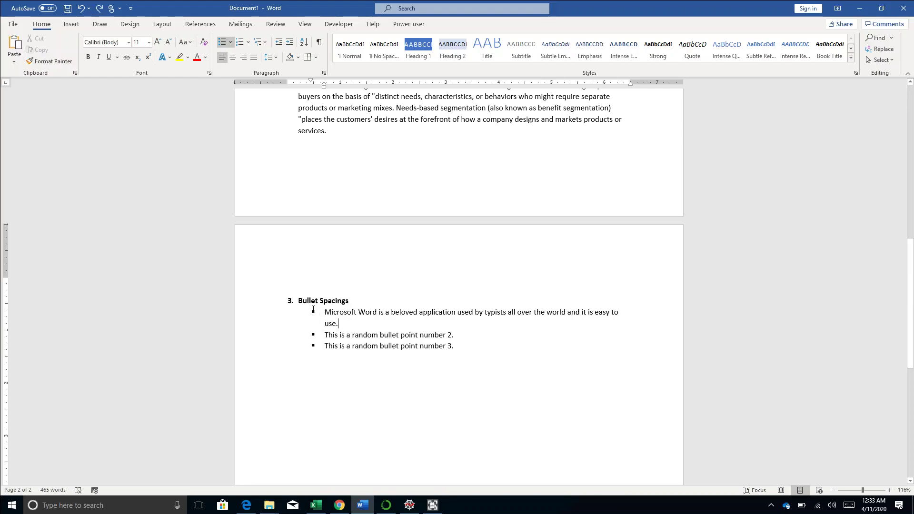
key(ctrl+shift+8)
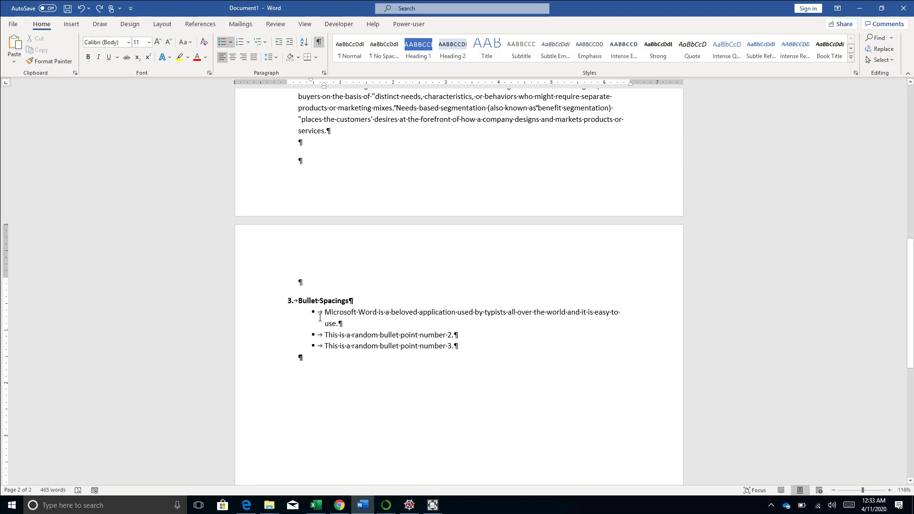
key(ctrl+shift+8)
Lower the first bullet's Hanging indent to 0.1" in its Paragraph settings.
right_click(323, 311)
click(356, 220)
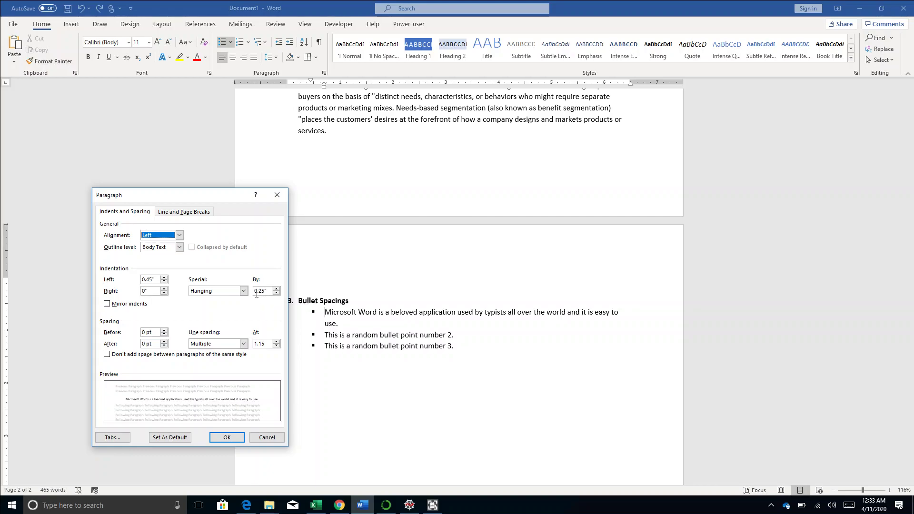
click(276, 293)
click(276, 294)
click(222, 442)
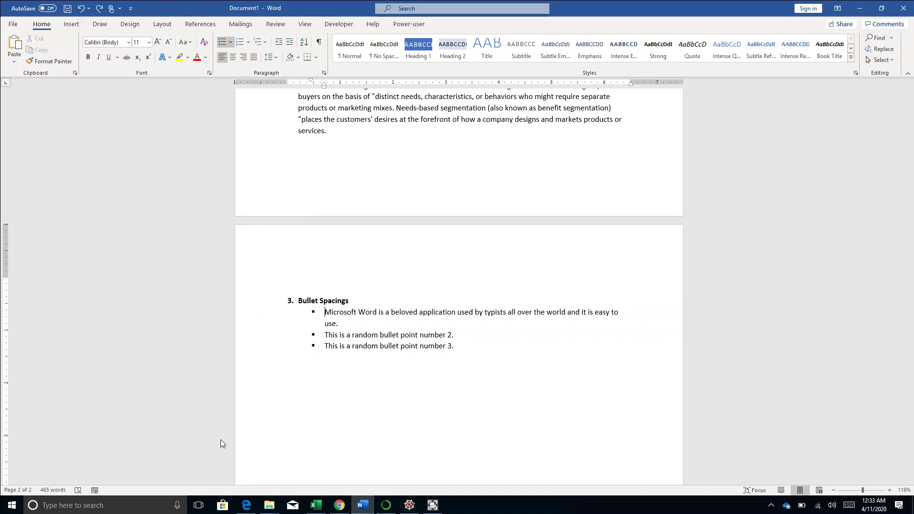
Raise the first bullet's Hanging indent to 0.2".
right_click(316, 312)
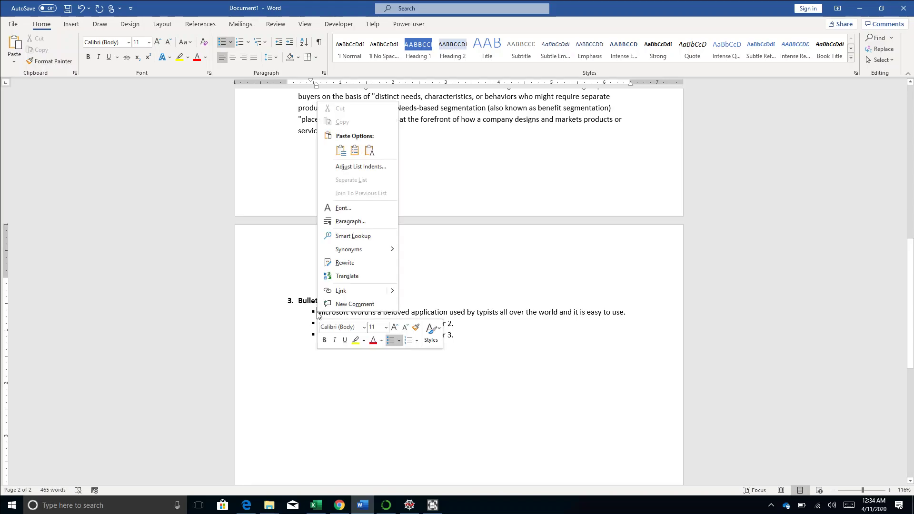
key(Escape)
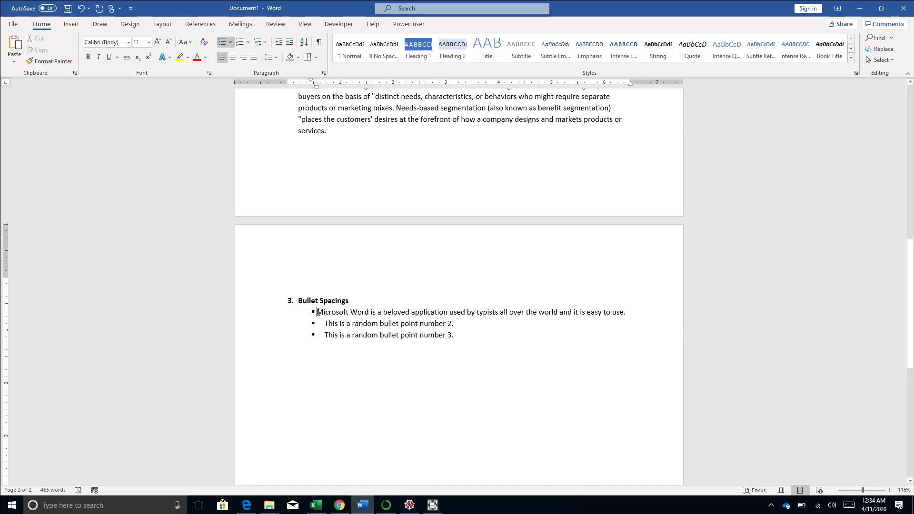
right_click(318, 312)
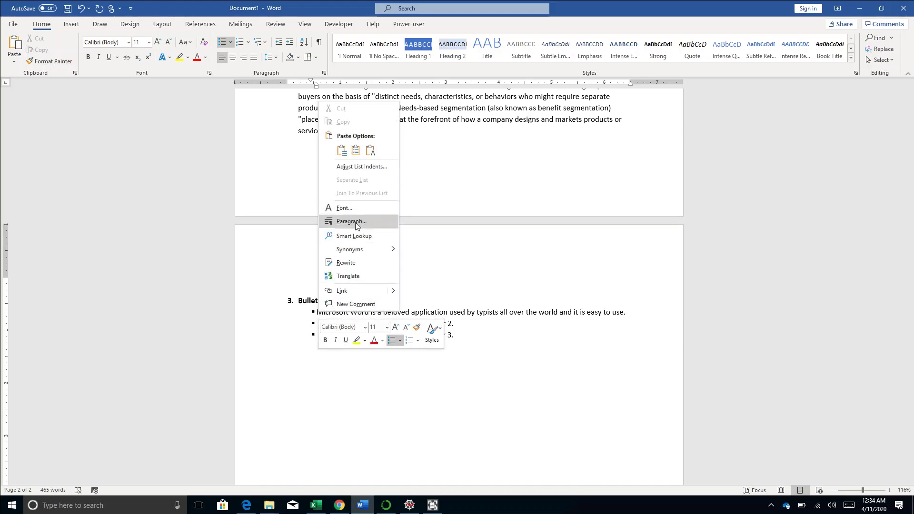
click(346, 209)
click(276, 288)
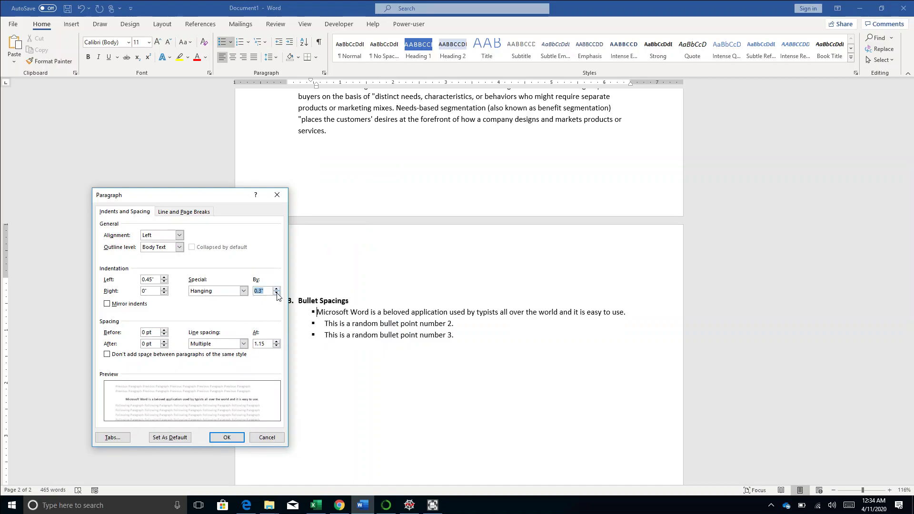
click(233, 437)
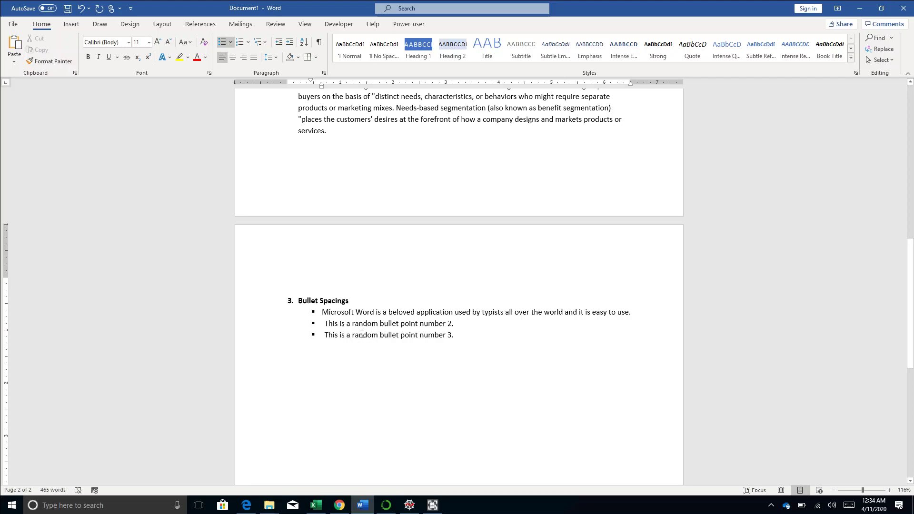
Reduce the first bullet's Left indent to 0.3".
right_click(322, 312)
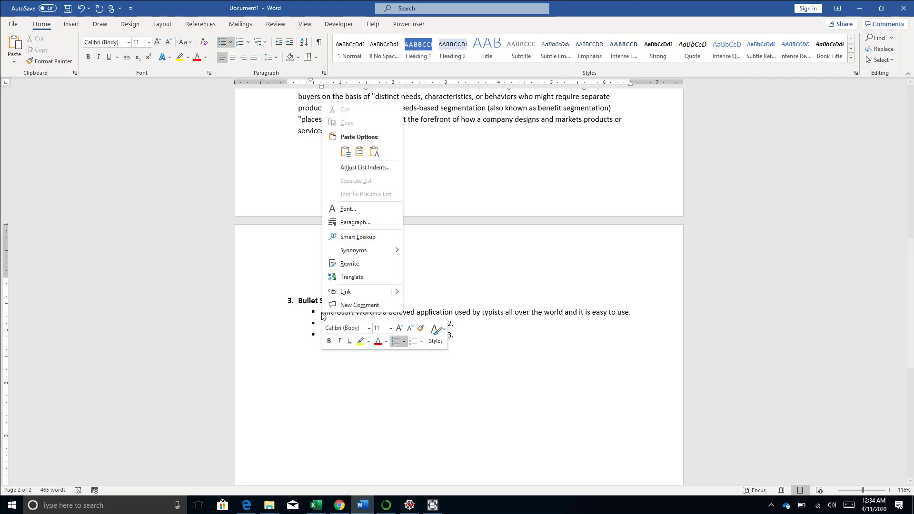
click(314, 315)
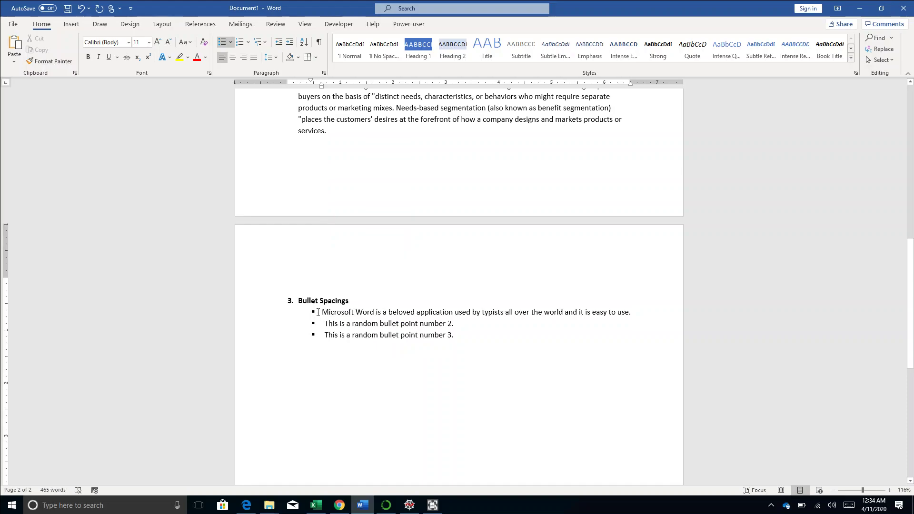
right_click(316, 312)
click(343, 221)
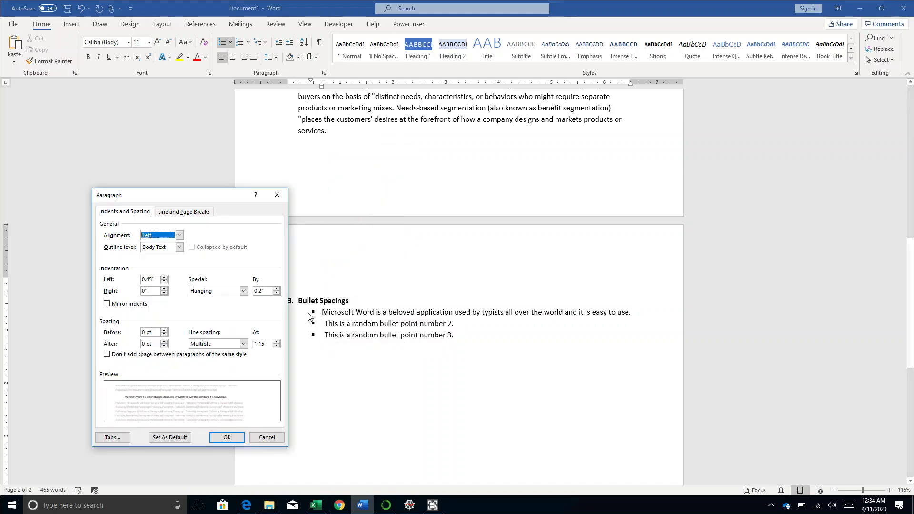
click(164, 283)
click(164, 283)
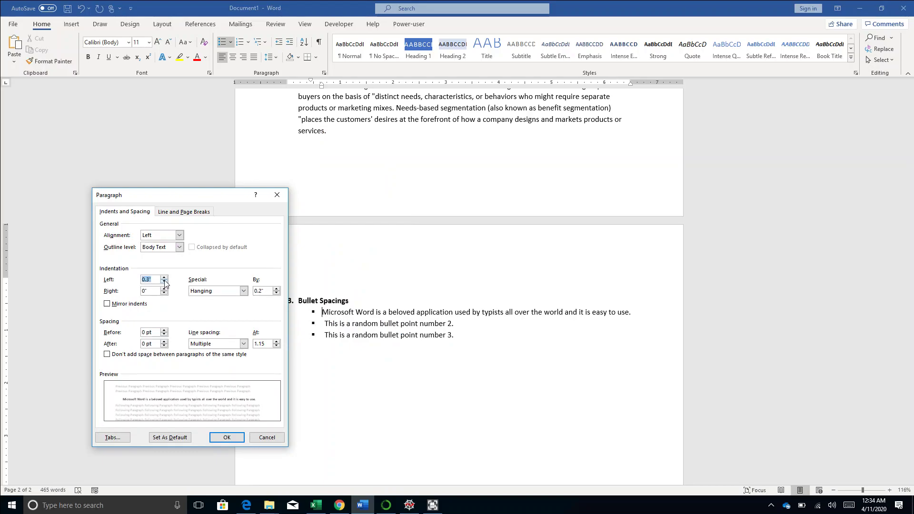
click(227, 438)
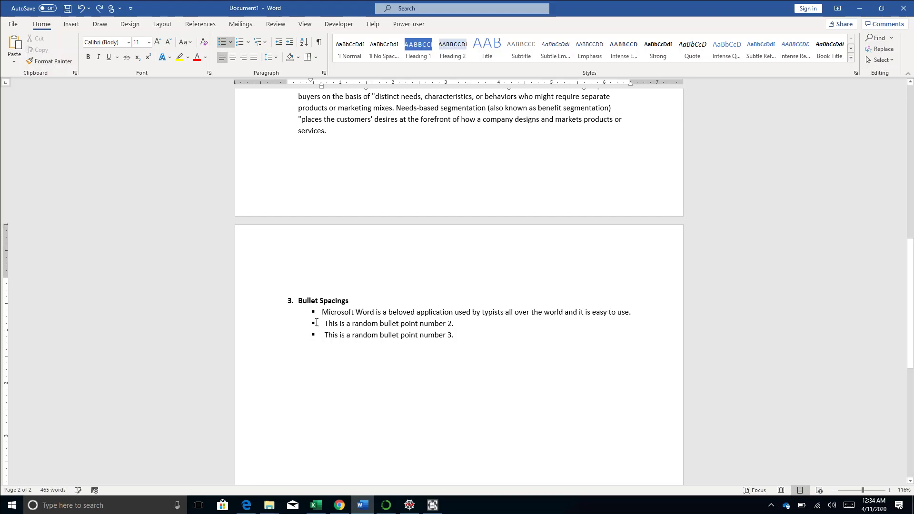
Select the three Bullet Spacings bullets and set their left indent to 0.2".
drag(319, 313, 358, 335)
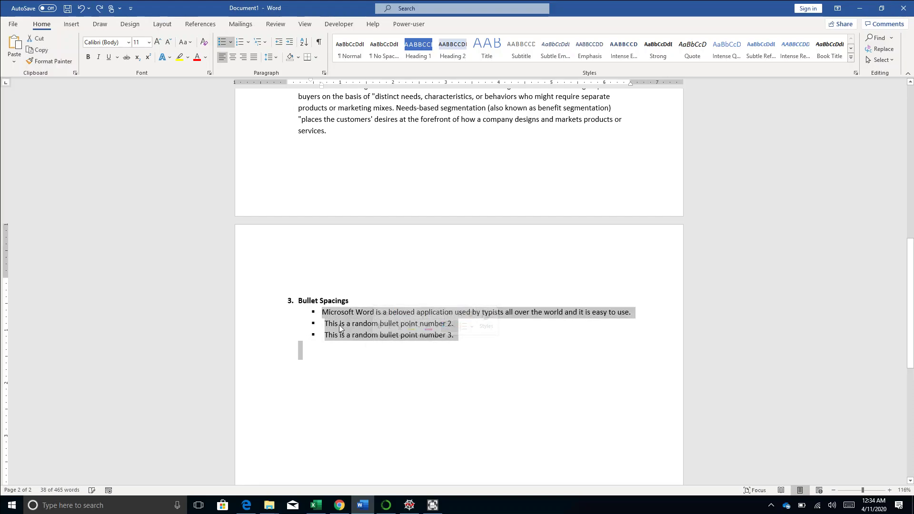
click(340, 324)
drag(322, 311, 378, 336)
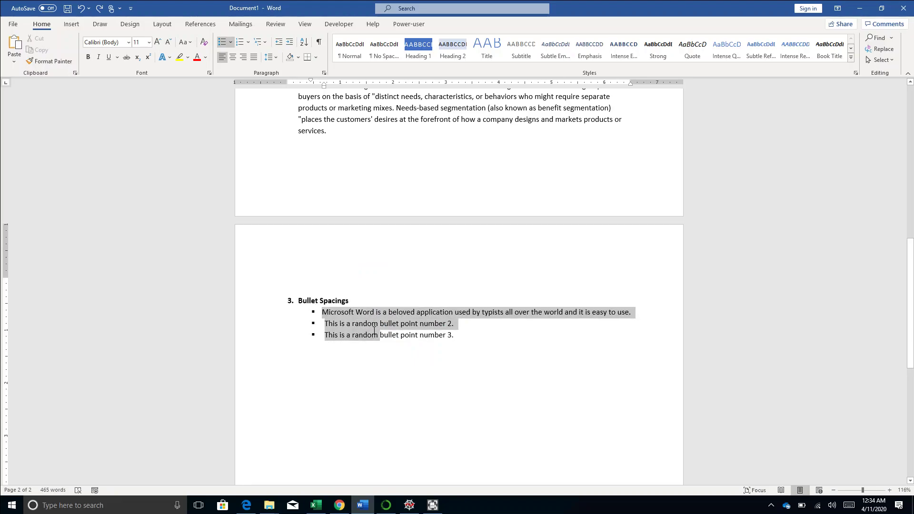
right_click(347, 328)
click(369, 252)
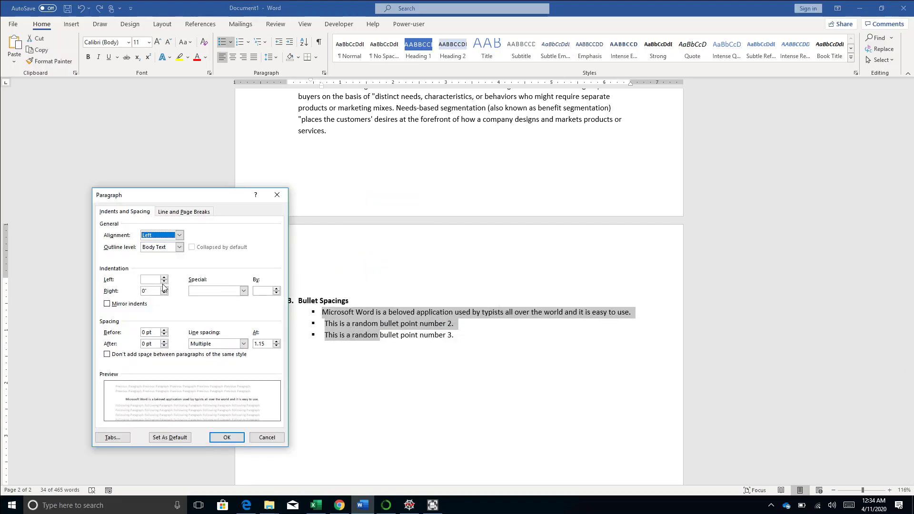
click(153, 280)
text(0.2)
Add a 0.3" hanging indent to the bullets and apply the paragraph settings.
click(243, 291)
click(242, 303)
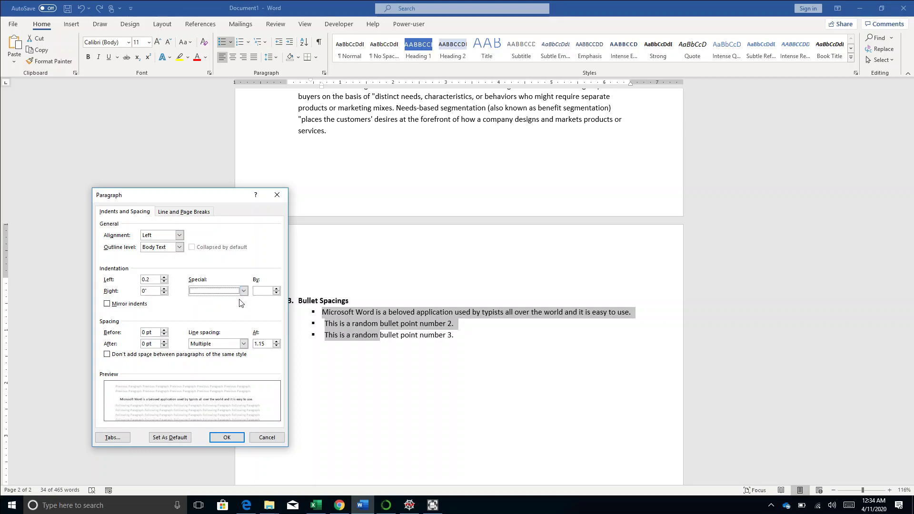
click(243, 291)
click(233, 315)
click(262, 293)
text(0.3)
key(Return)
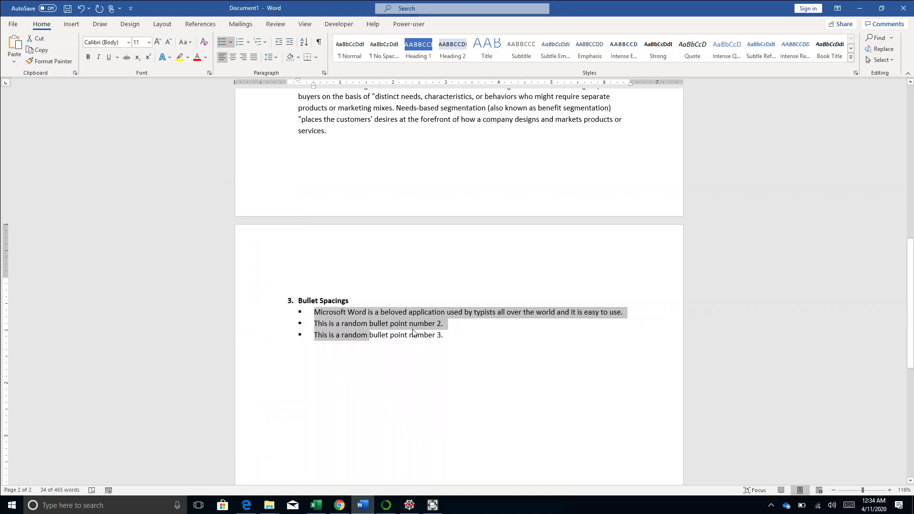
click(439, 335)
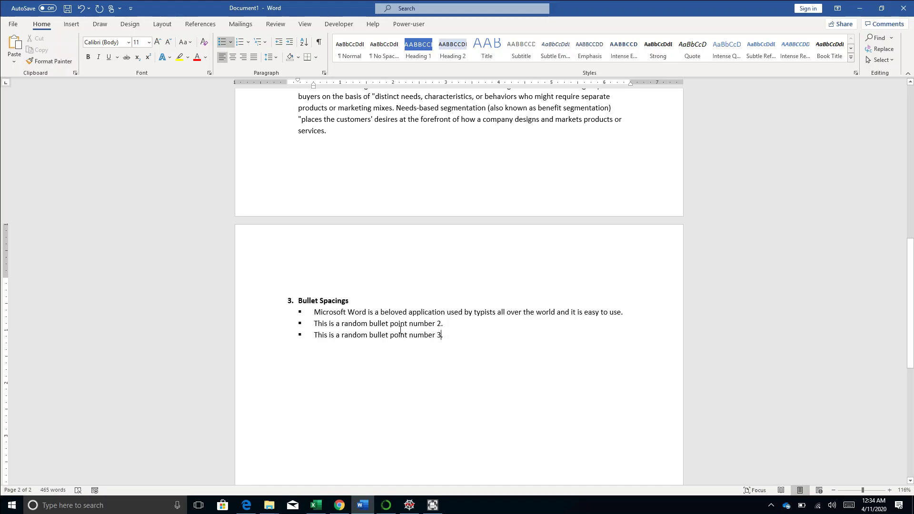
Set the Marketing research paragraph's Special indent to First line at 0.5".
scroll(399, 331, up, 3)
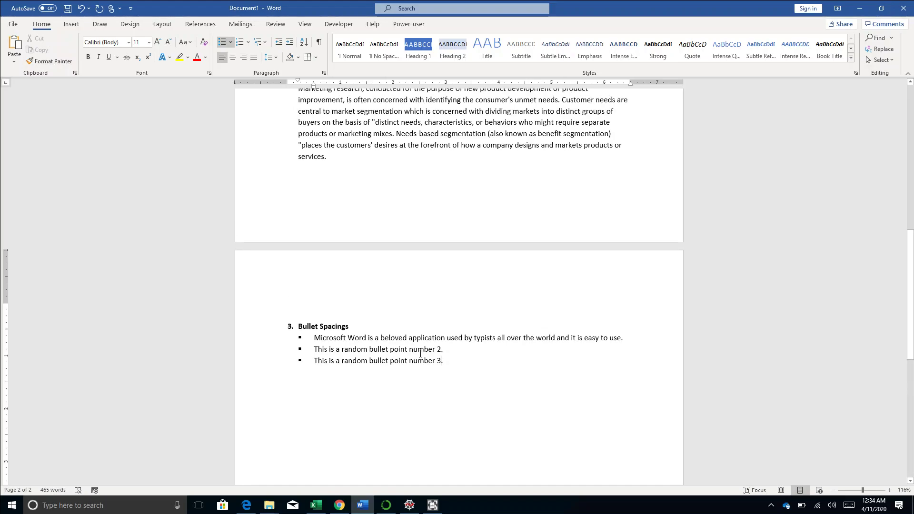
scroll(414, 350, up, 2)
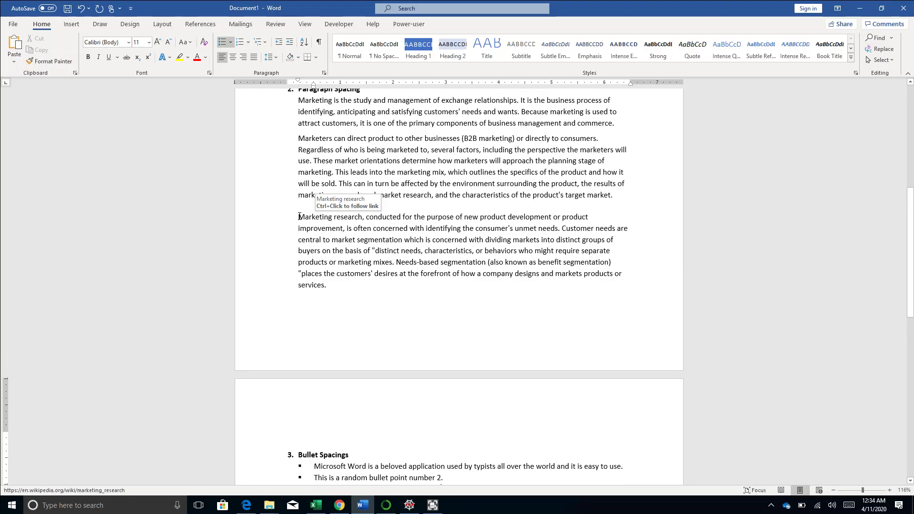
drag(297, 217, 331, 285)
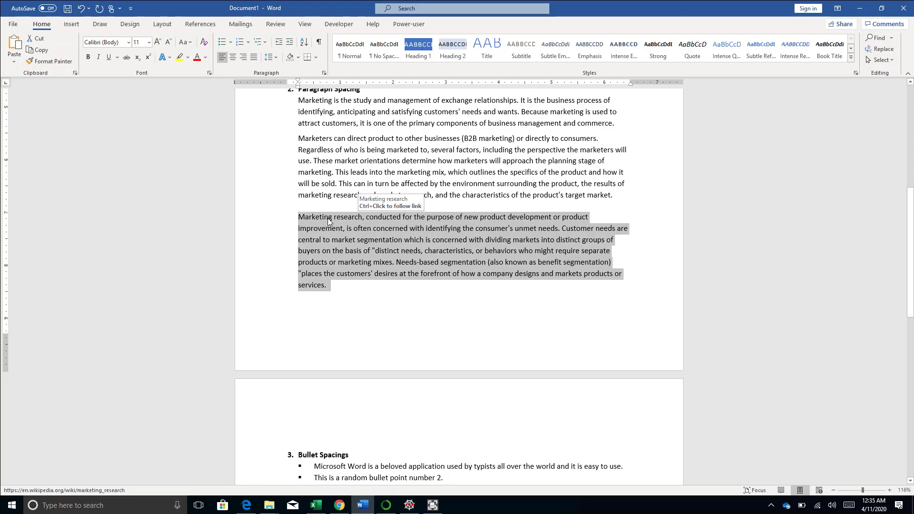
right_click(347, 248)
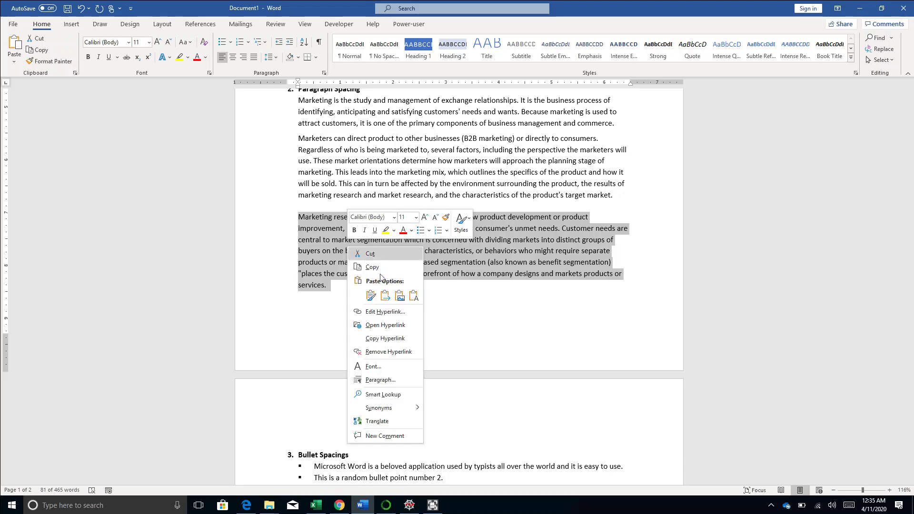
click(392, 378)
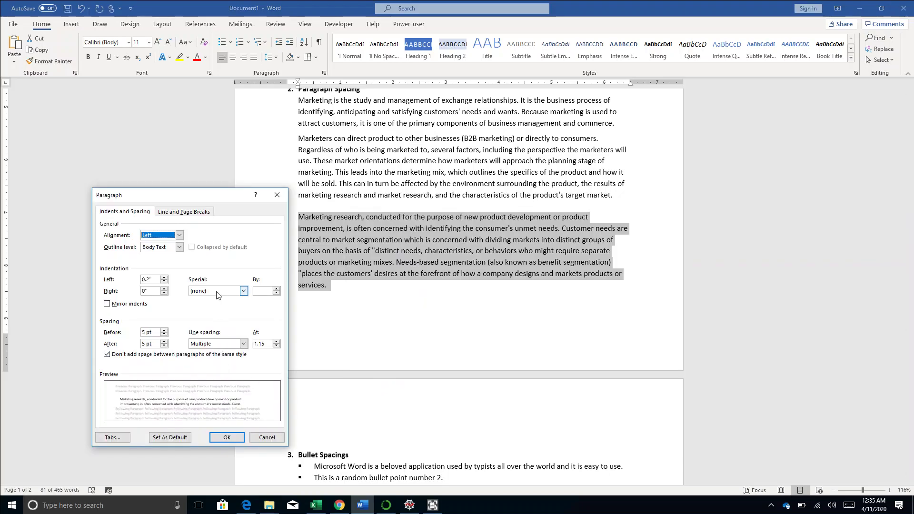
click(214, 292)
click(215, 303)
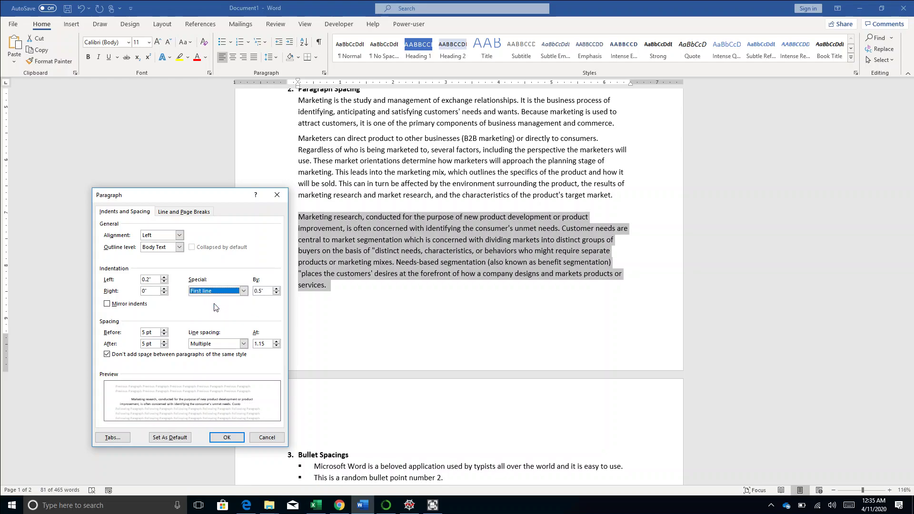
click(227, 437)
click(338, 240)
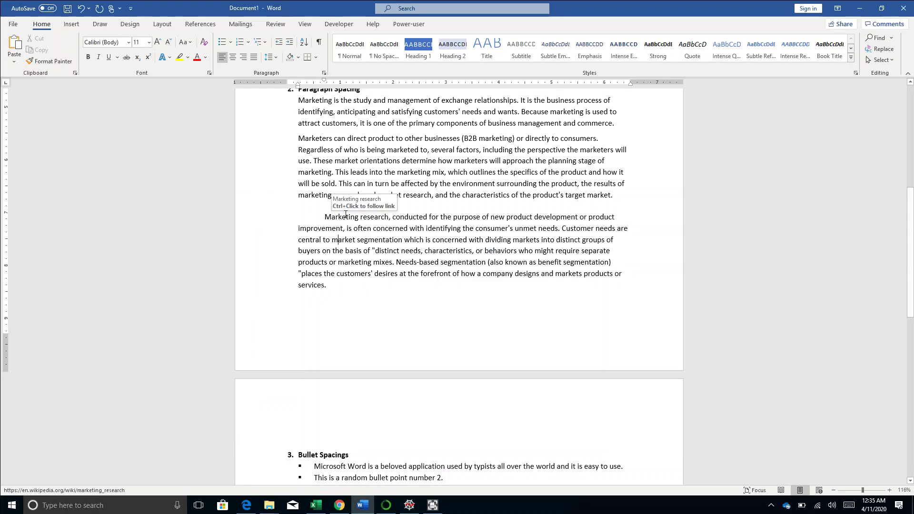
scroll(346, 214, down, 2)
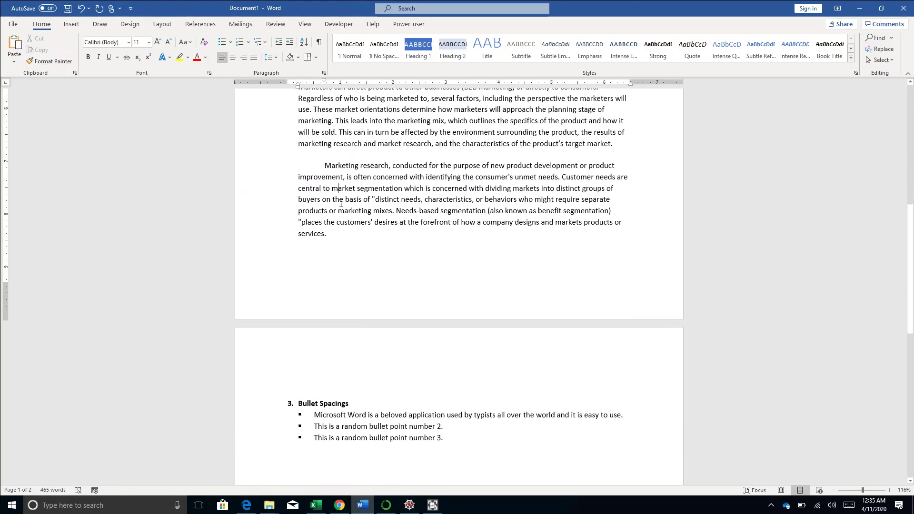
scroll(341, 203, up, 11)
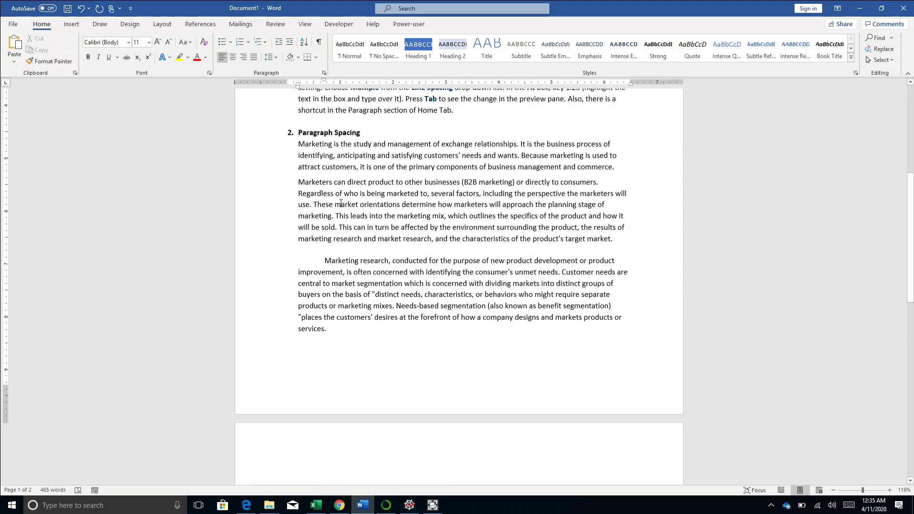